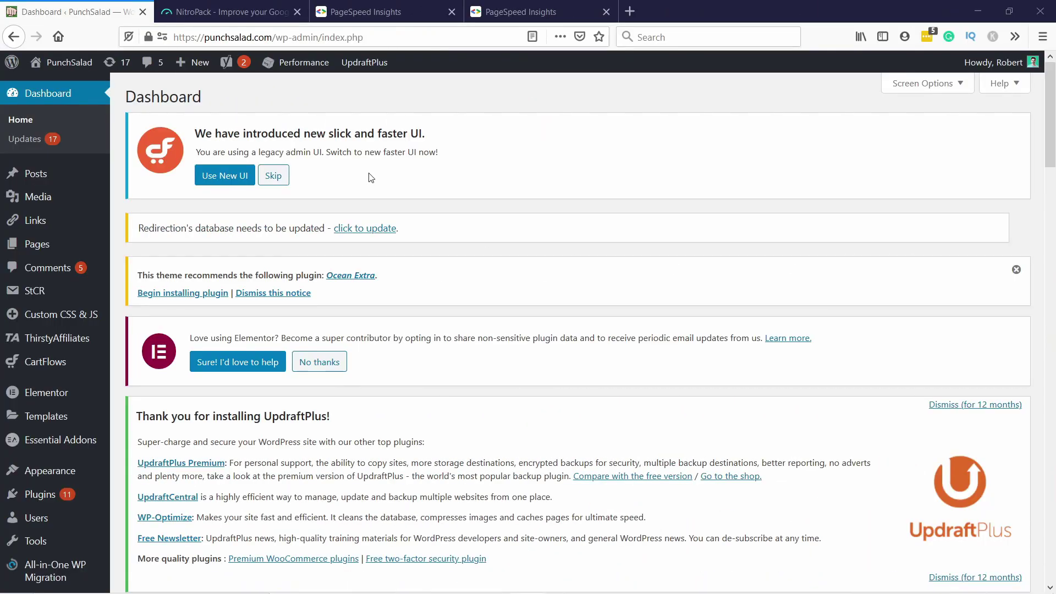
Check PageSpeed desktop and mobile scores for the homepage and SSL certificate article.
left_click(385, 12)
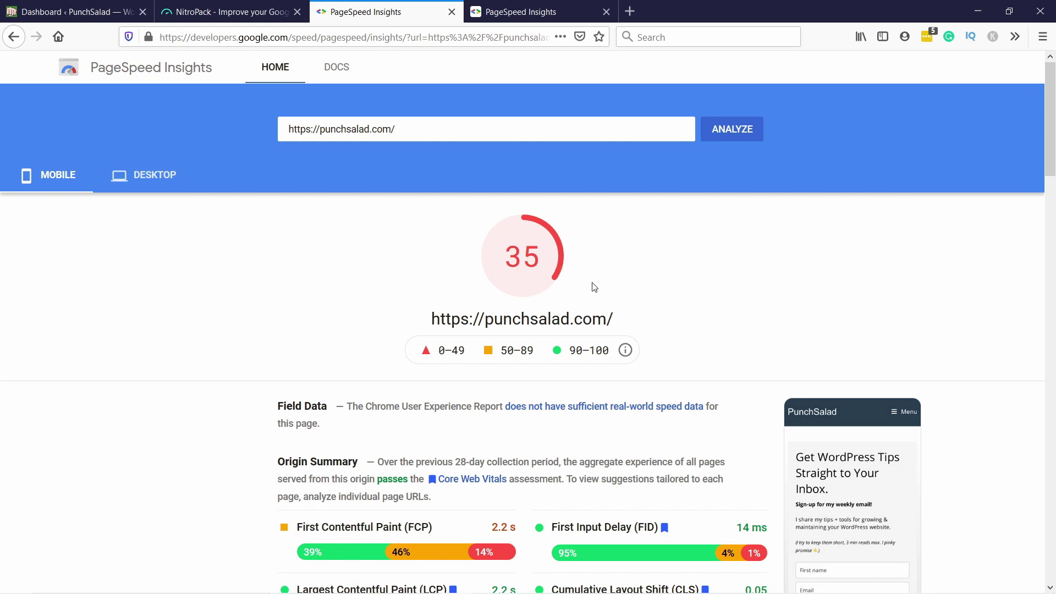
left_click(160, 184)
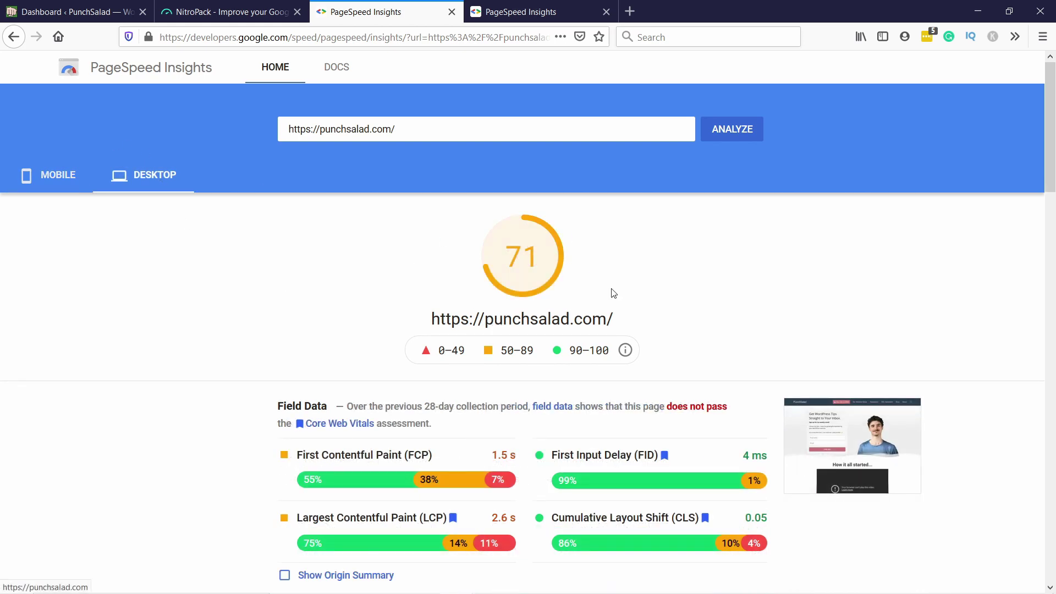
left_click(519, 13)
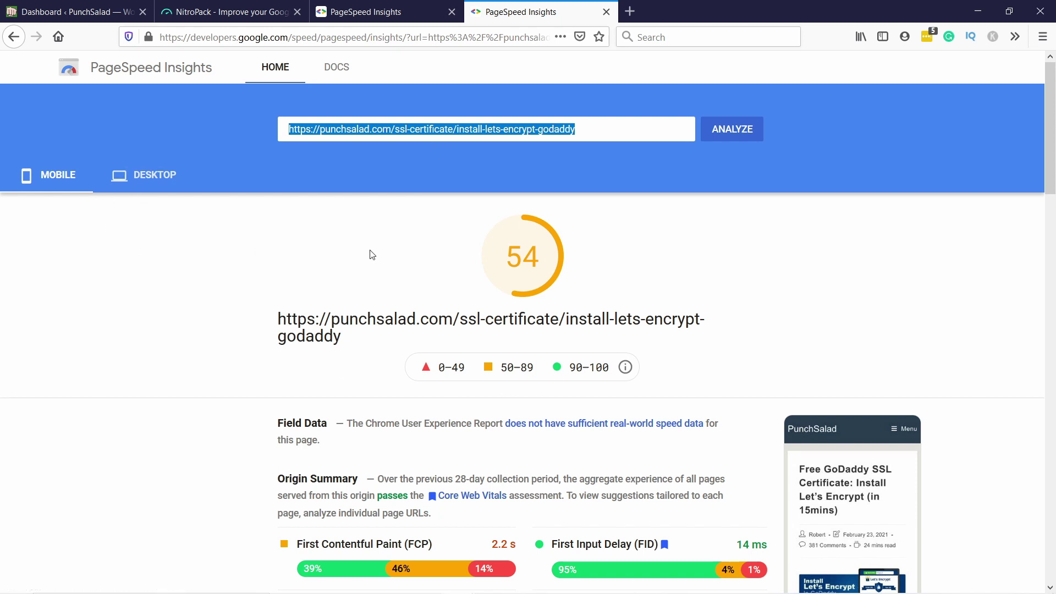
left_click(136, 184)
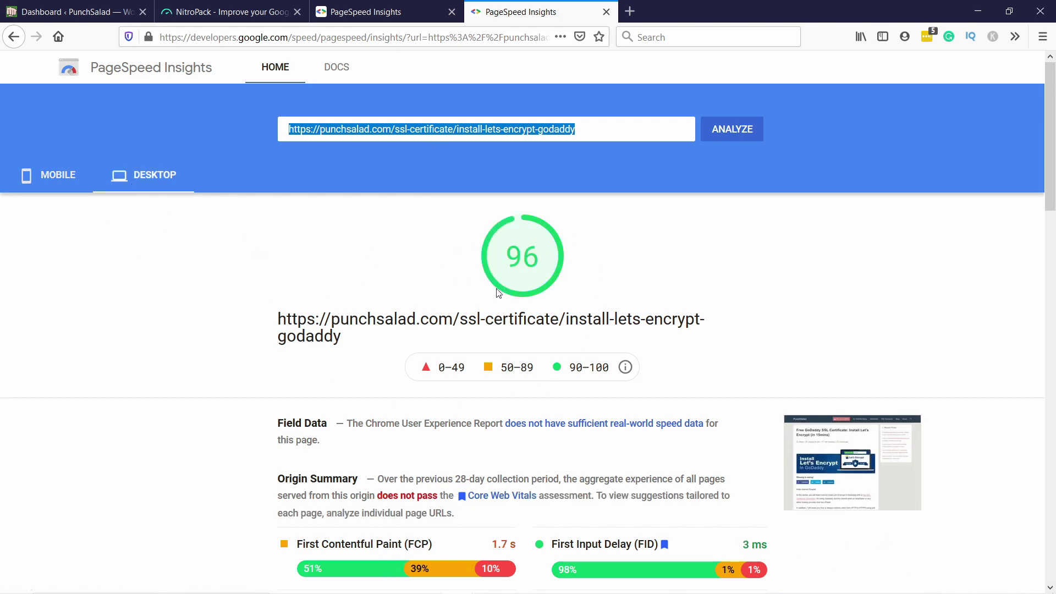
left_click(39, 174)
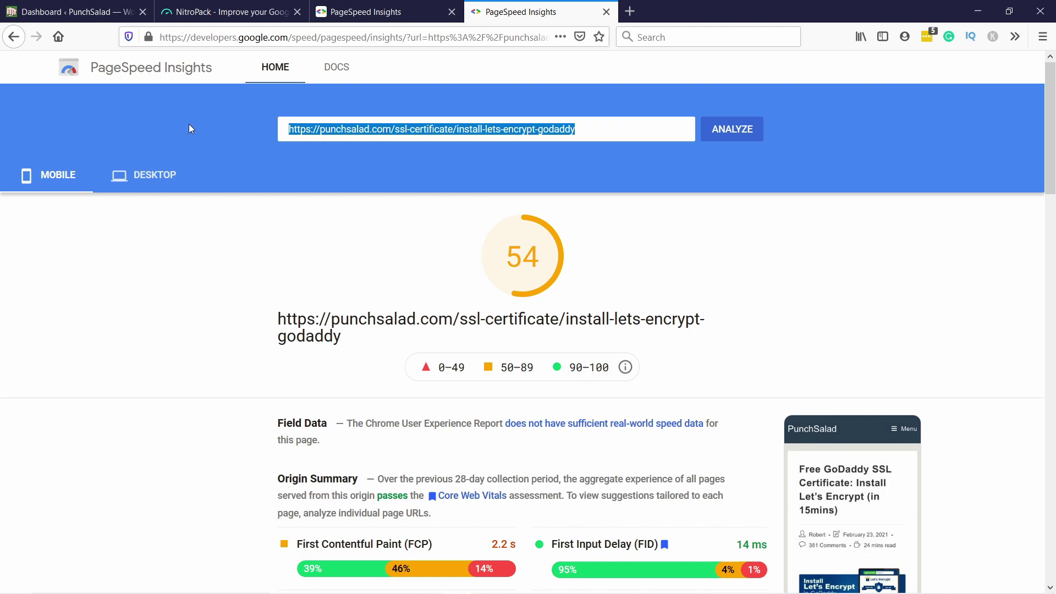
left_click(72, 11)
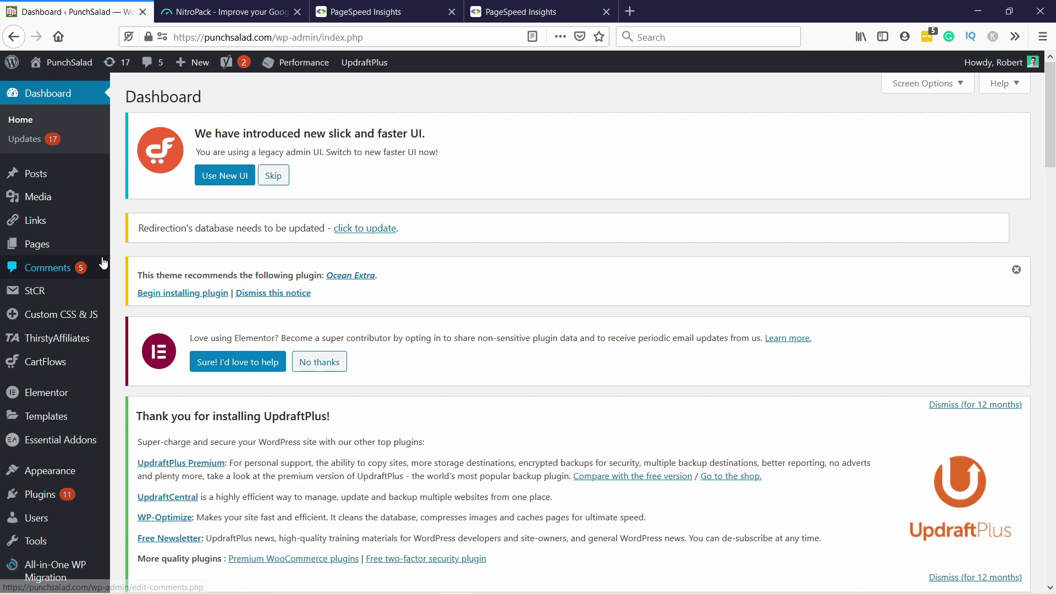
Search the plugin directory for 'nitropack', then install and activate NitroPack.
mouse_move(46, 501)
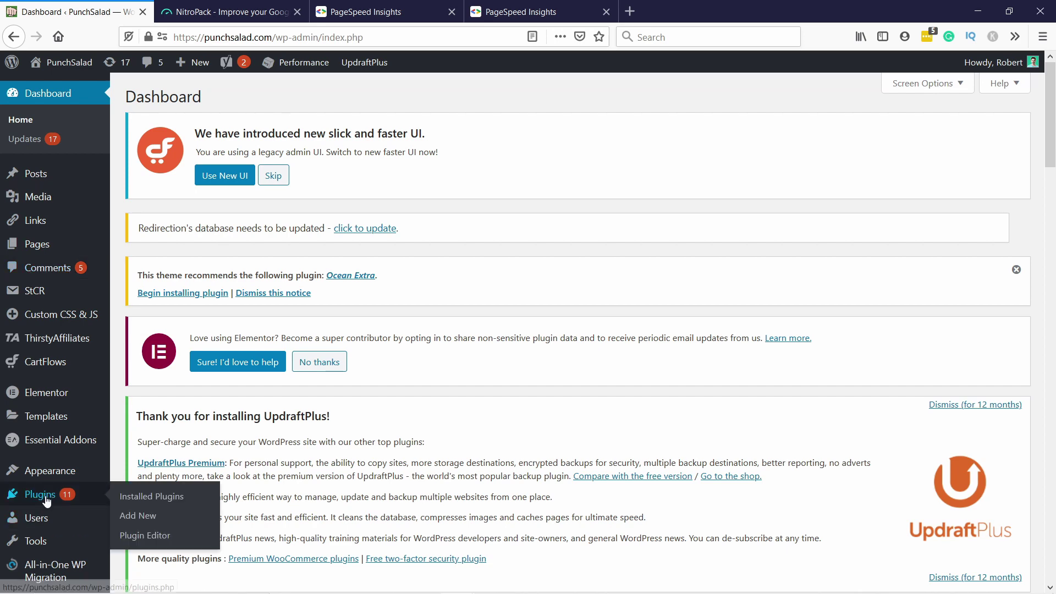
left_click(130, 517)
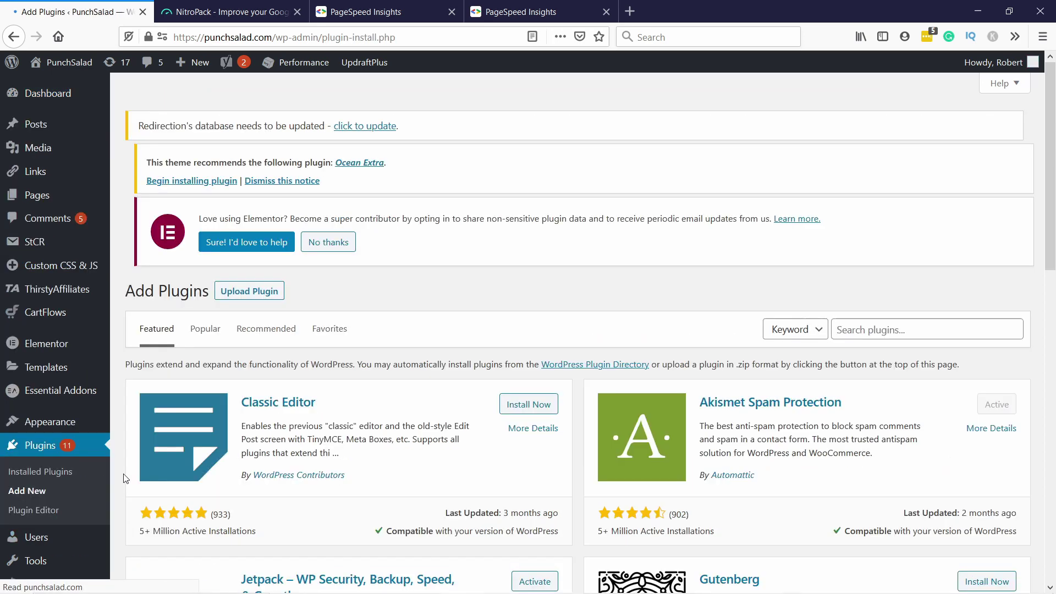
left_click(859, 313)
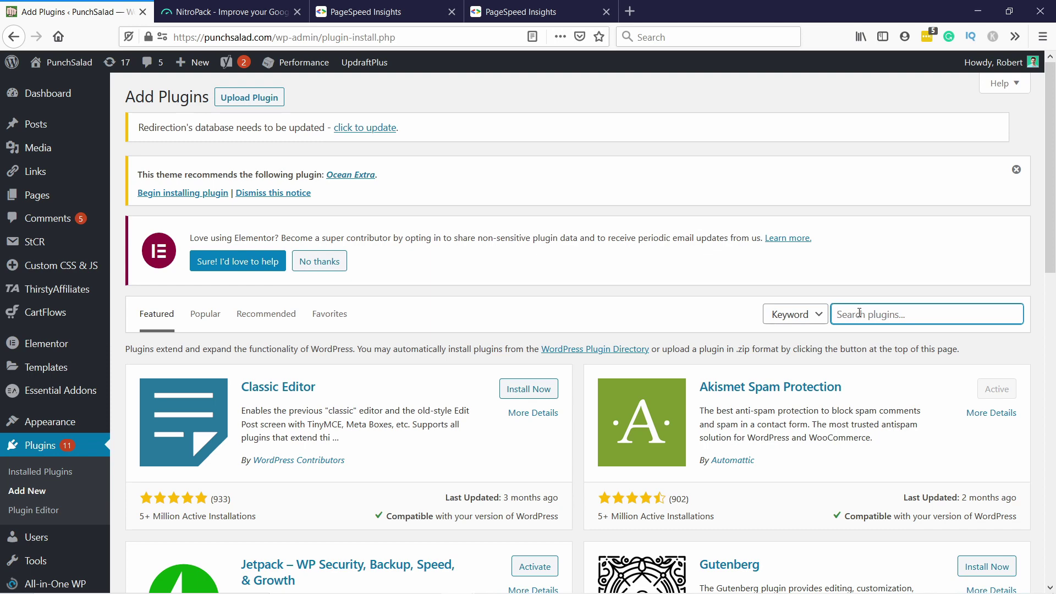
type("nitropack")
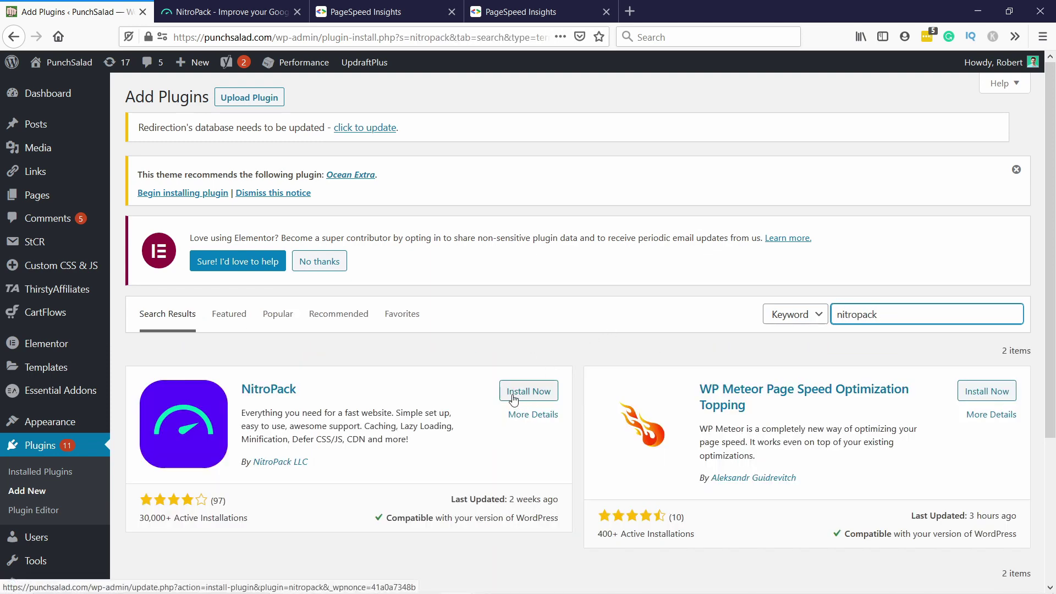
left_click(516, 391)
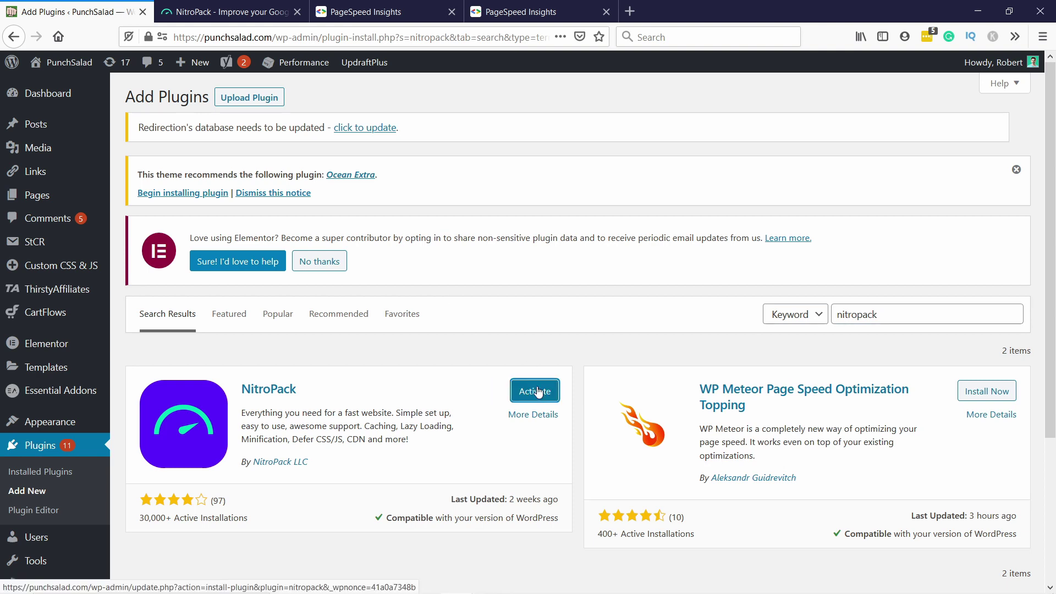
left_click(534, 392)
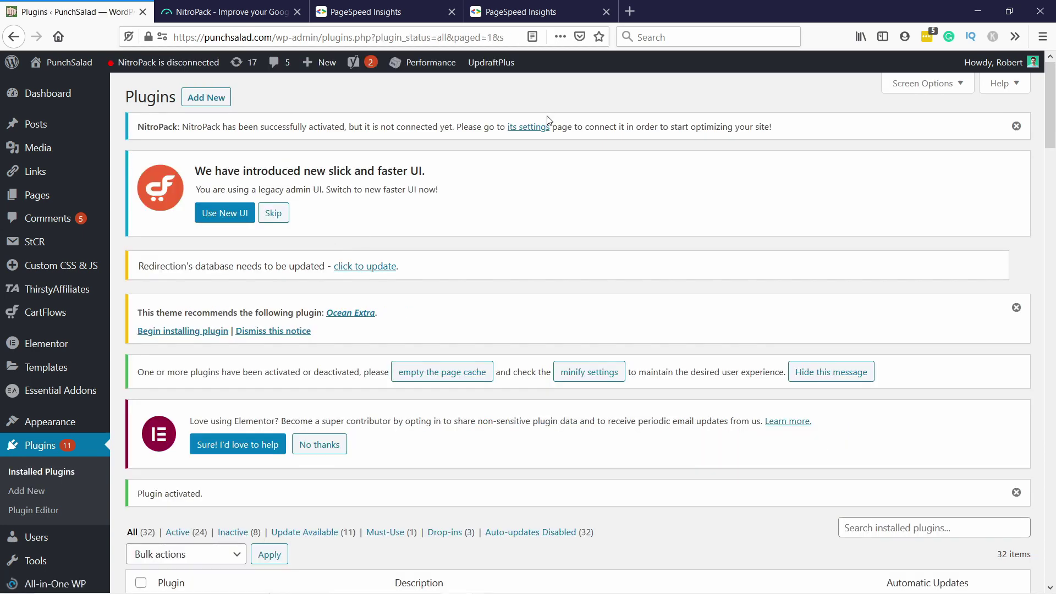
Open the NitroPack settings page from the plugin's settings link.
left_click(522, 130)
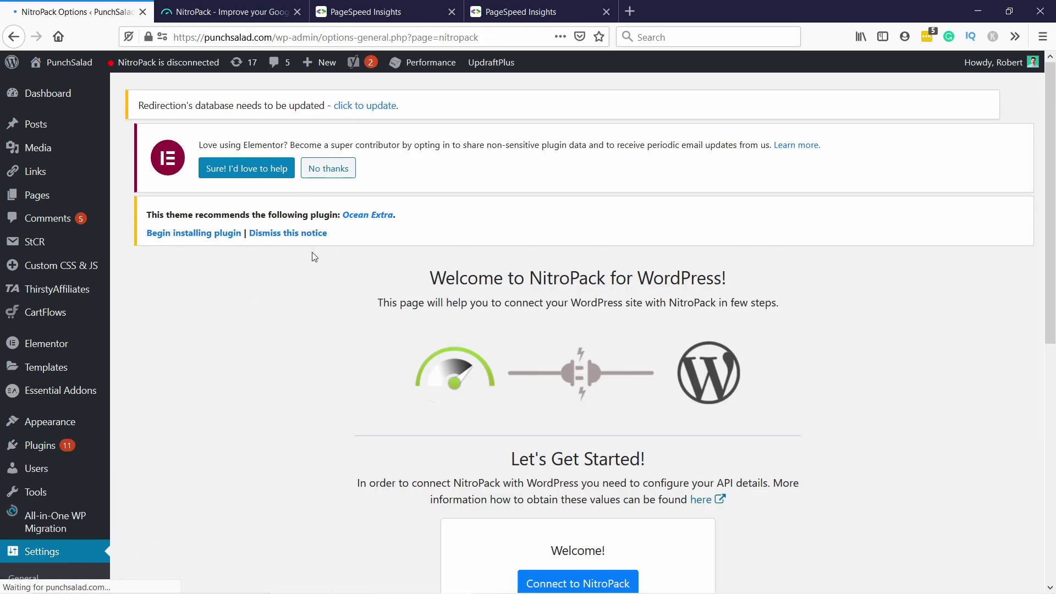
scroll(62, 252, "down", 2)
scroll(63, 251, "down", 4)
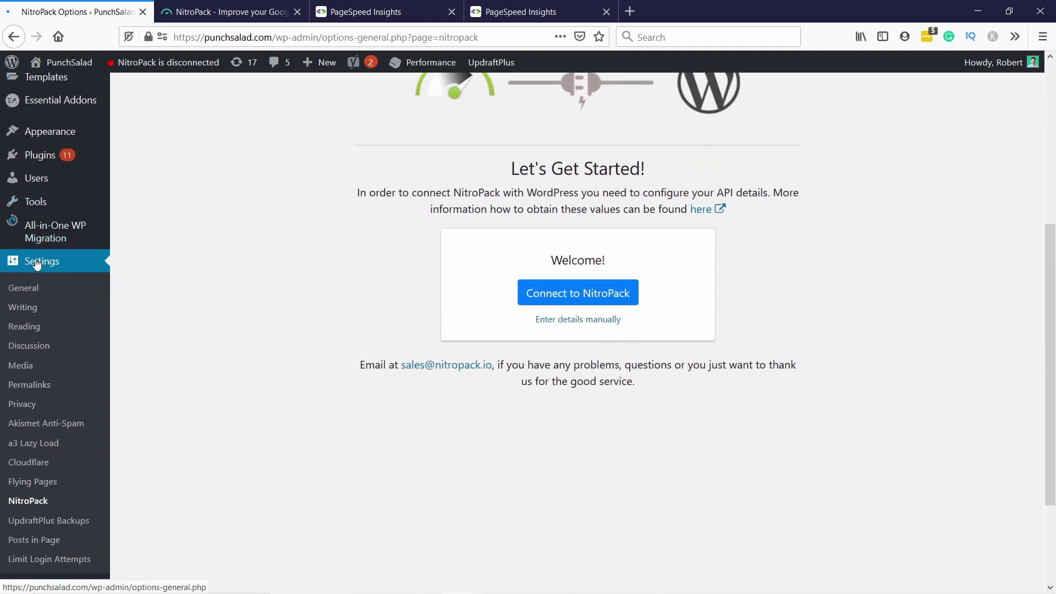
left_click(47, 508)
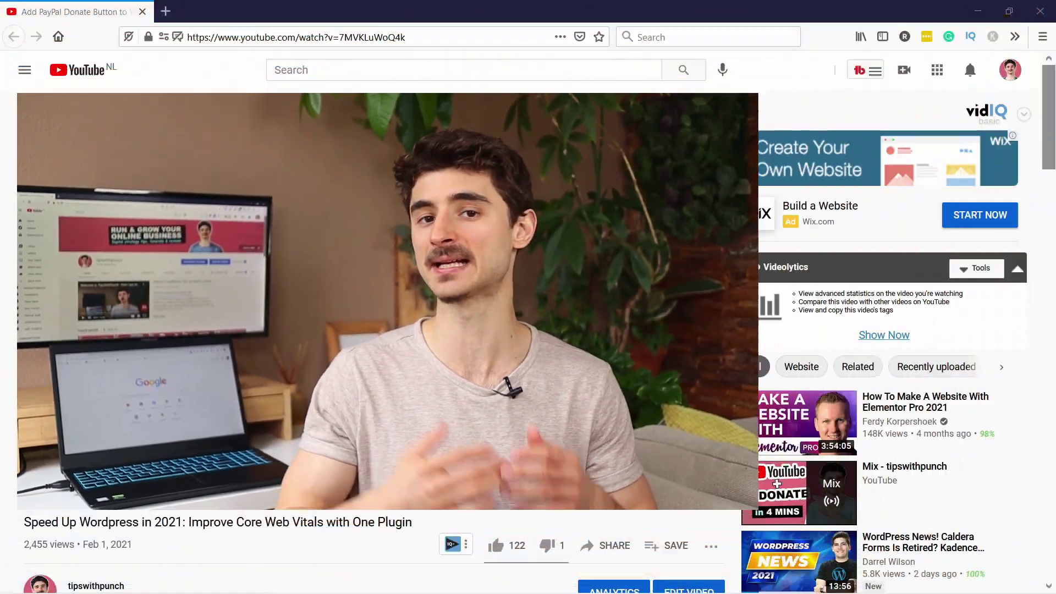
Visit NitroPack's site and browse pricing: Free at $0/mo, paid from $17.50/mo.
scroll(374, 330, "down", 3)
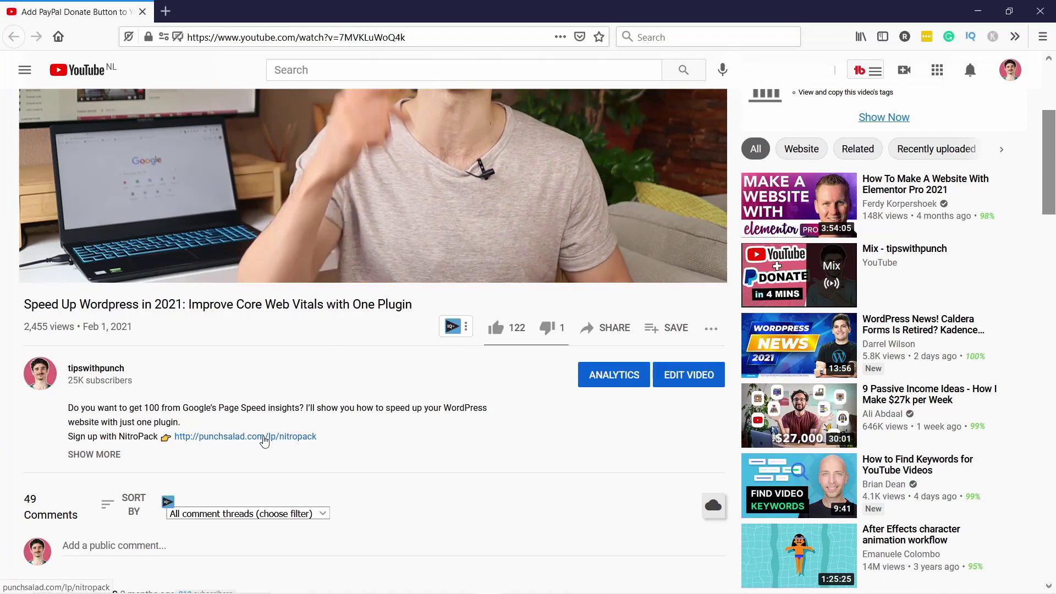
left_click(264, 438)
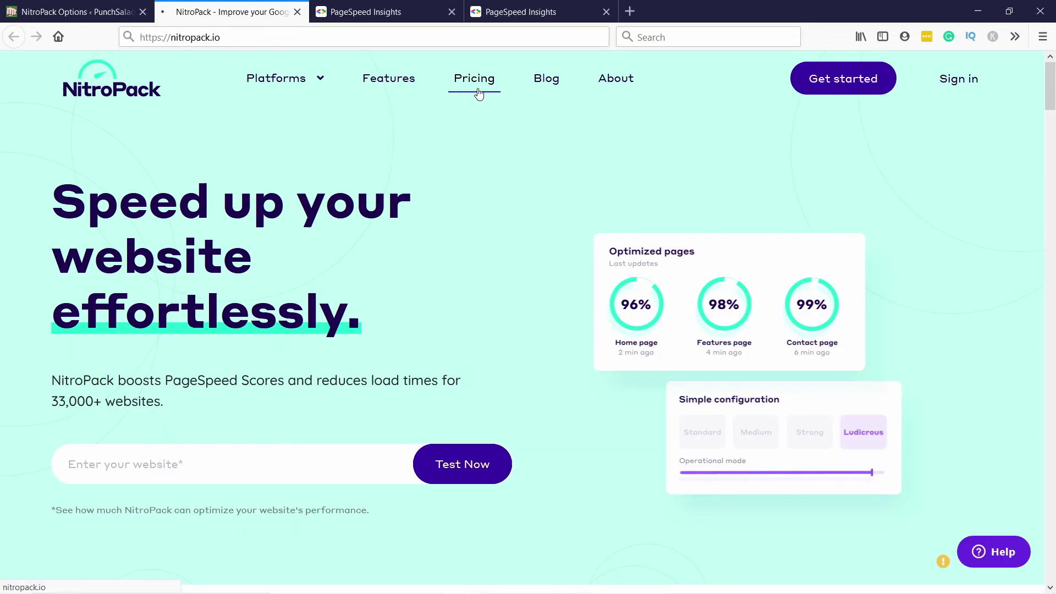
left_click(478, 93)
scroll(264, 253, "down", 5)
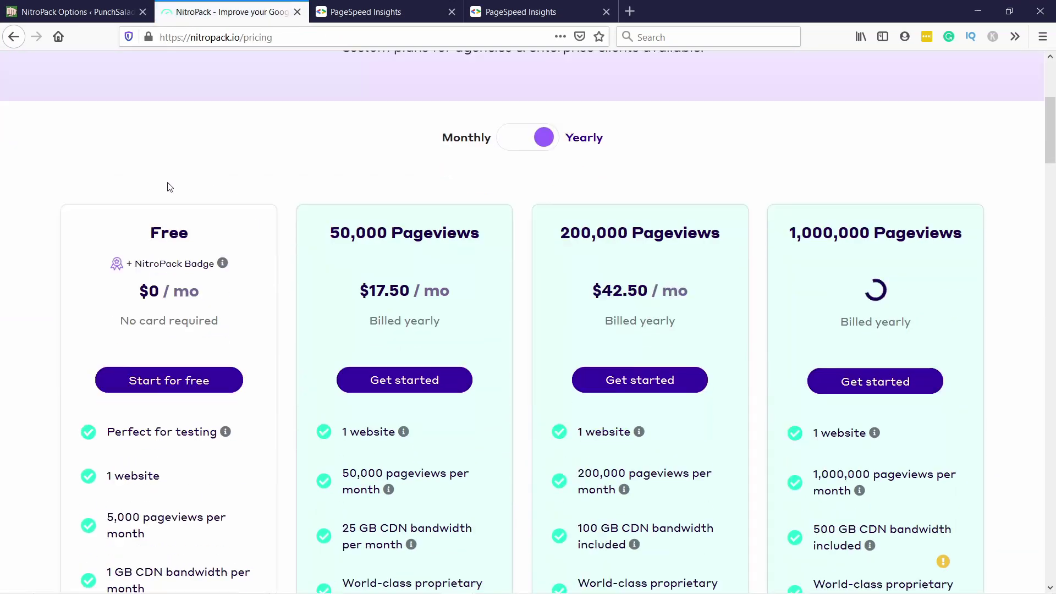
scroll(169, 187, "down", 5)
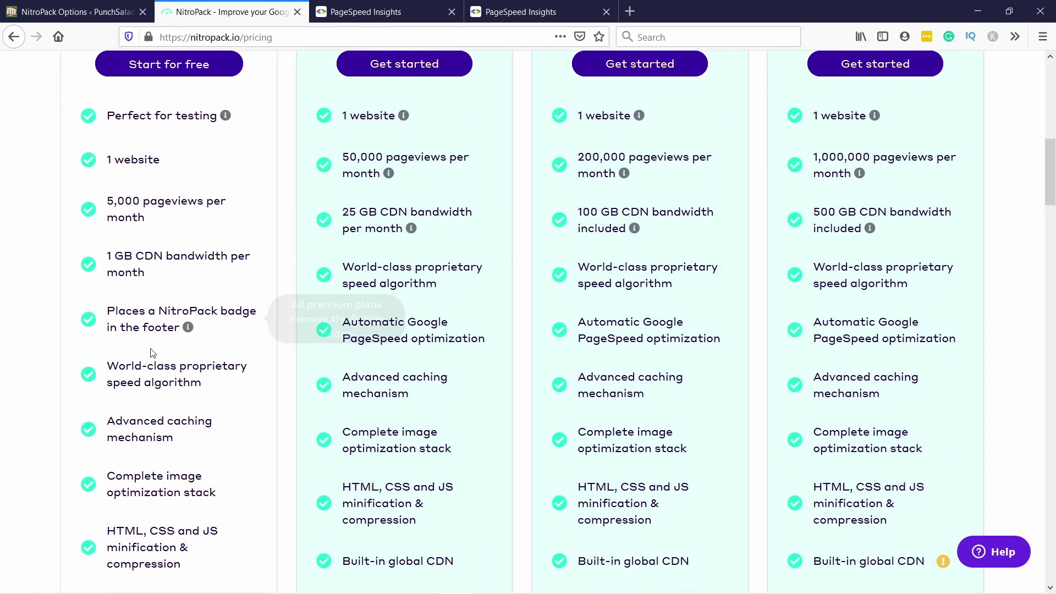
mouse_move(187, 315)
scroll(138, 325, "up", 2)
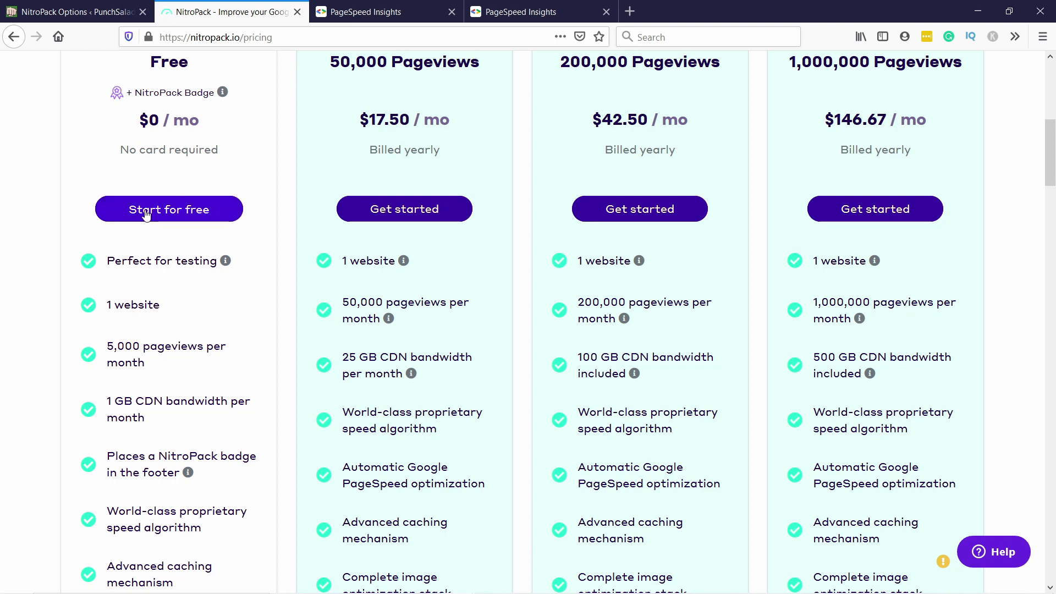
Choose the Free plan and enter the first name in the checkout form.
left_click(203, 207)
scroll(400, 292, "down", 3)
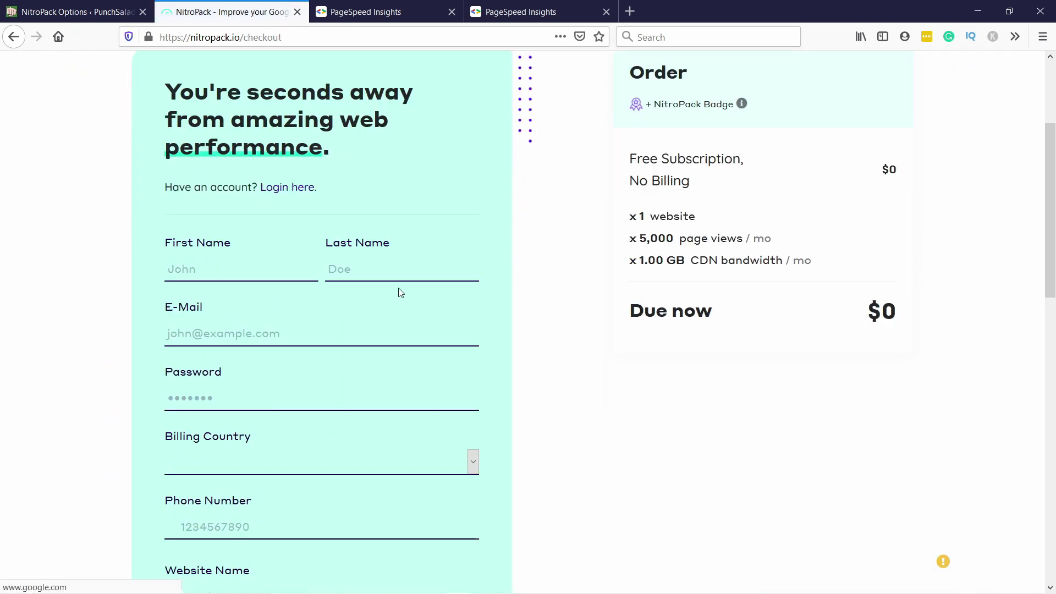
scroll(476, 403, "up", 4)
scroll(478, 405, "down", 1)
scroll(476, 405, "down", 4)
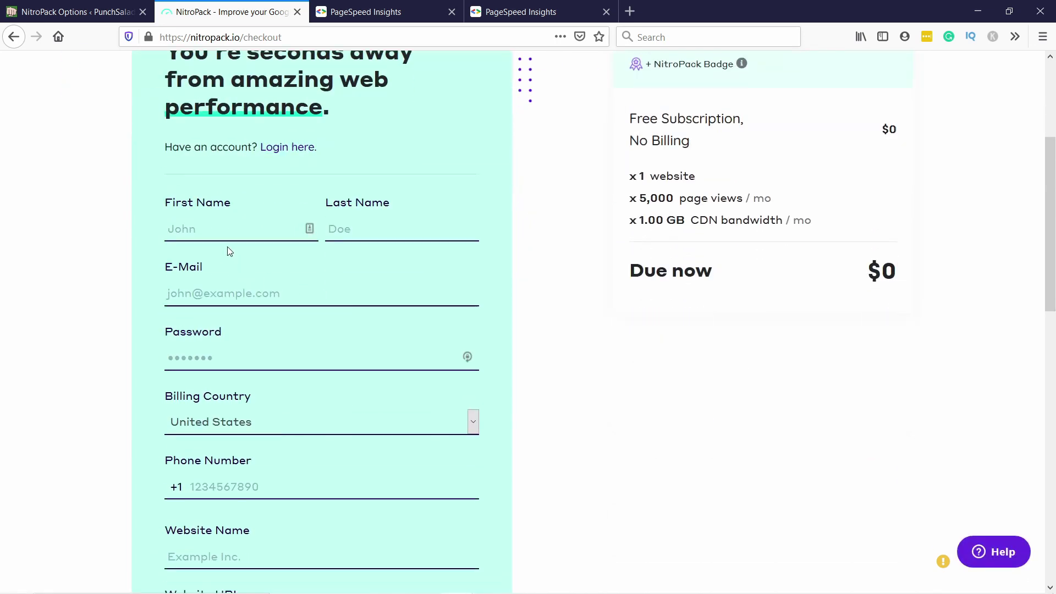
left_click(217, 235)
type("Rober")
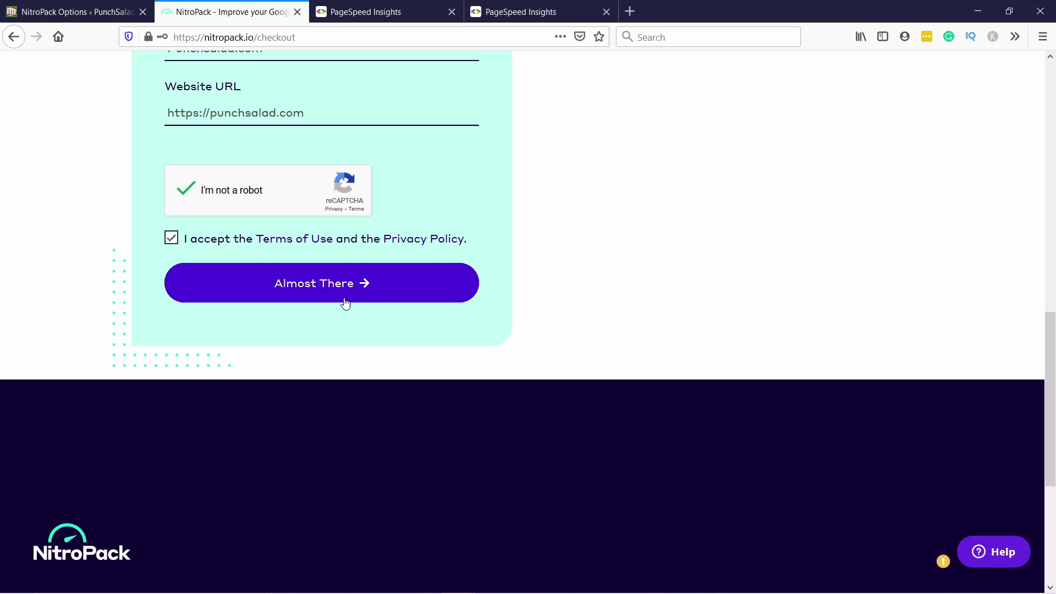
Submit the signup, place the free order, and open the punchsalad.com dashboard.
left_click(347, 288)
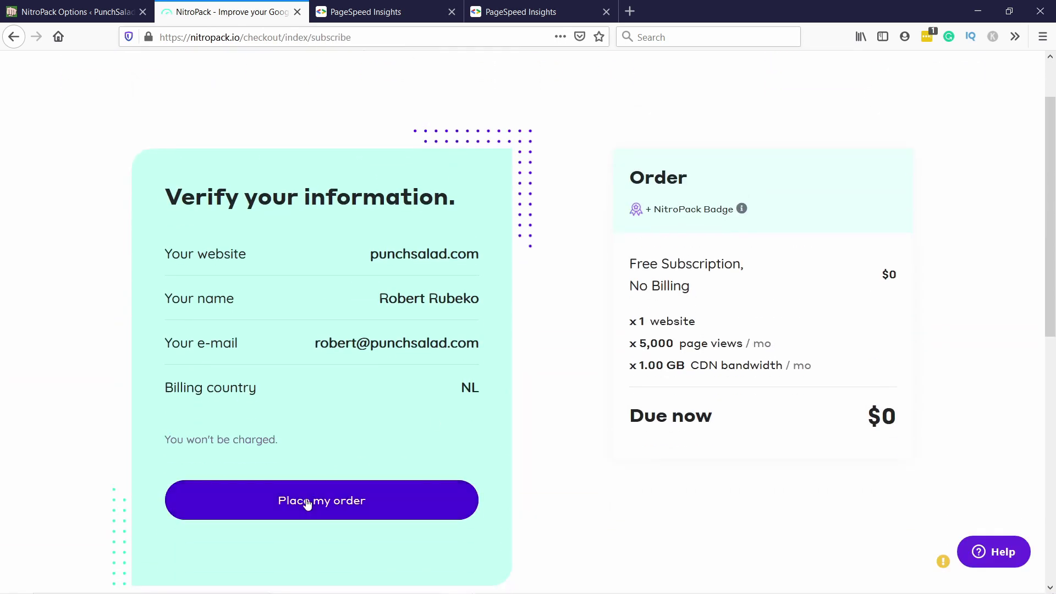
left_click(306, 502)
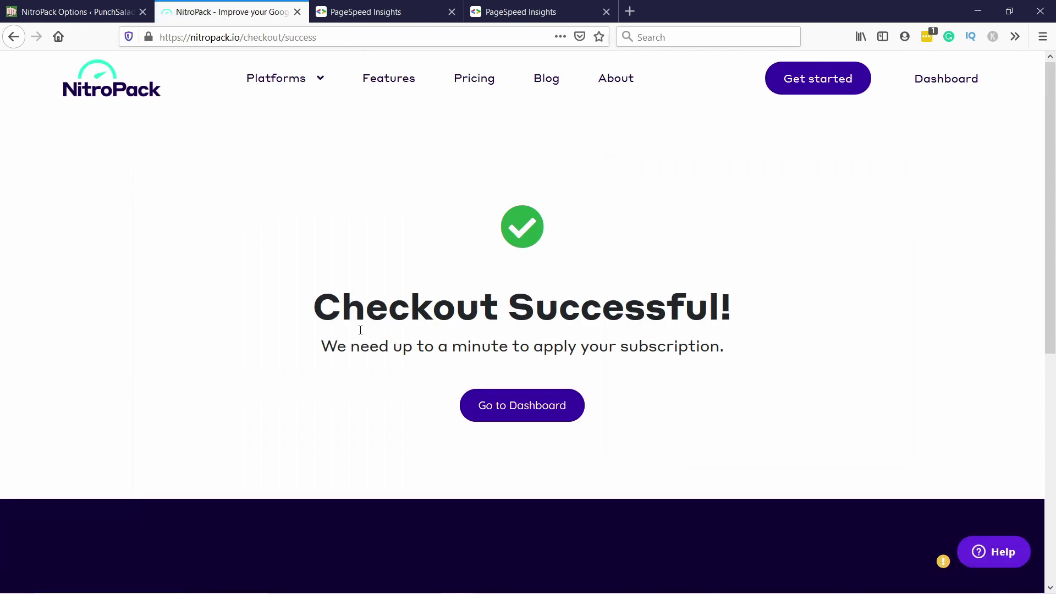
left_click(541, 396)
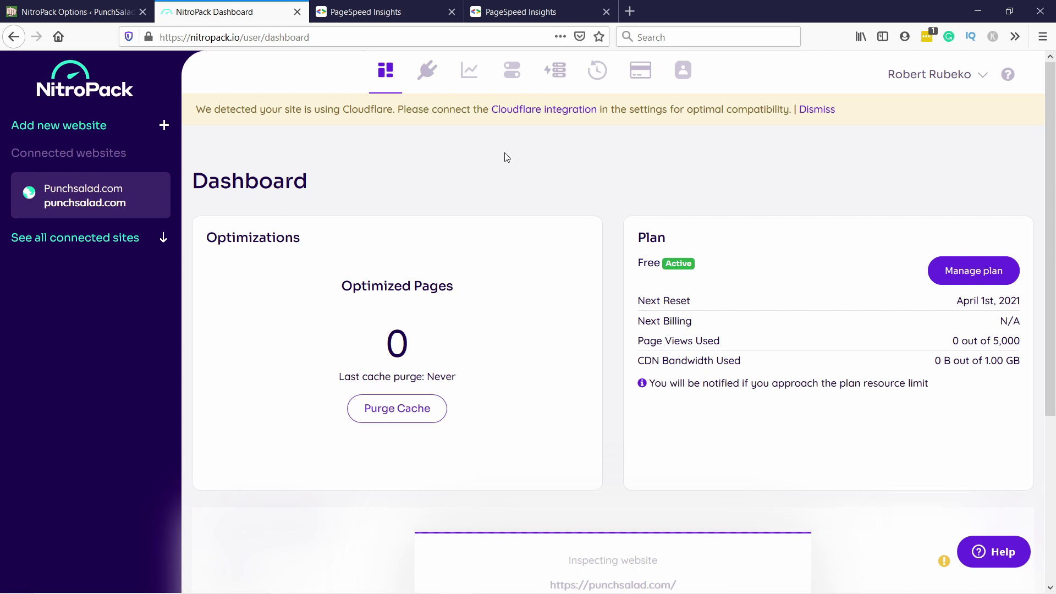
Show the site's Connect Your Website API details and copy the Site ID.
scroll(484, 103, "down", 5)
scroll(491, 106, "up", 5)
left_click(420, 80)
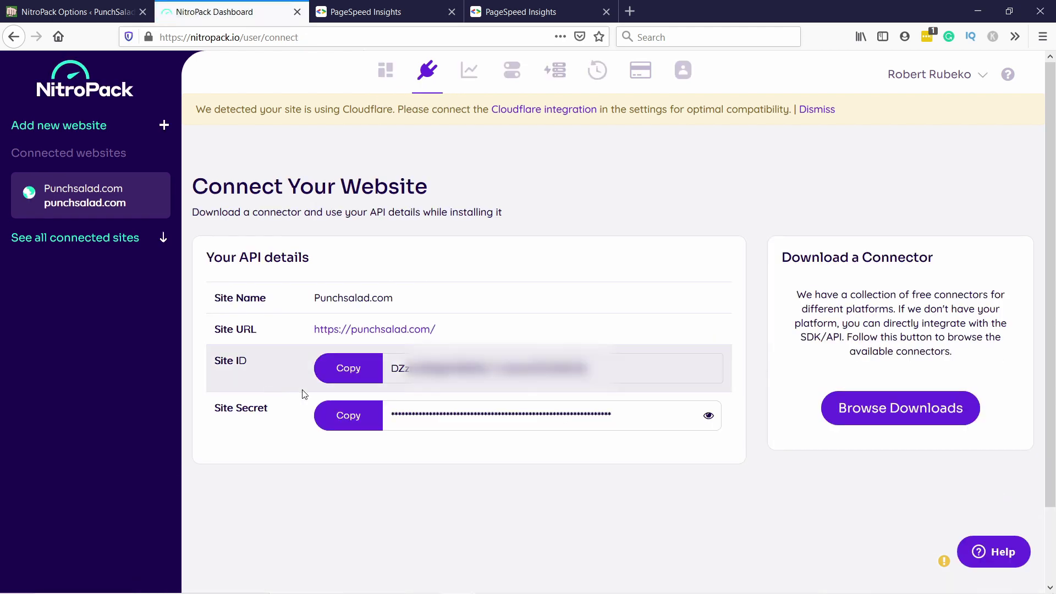
left_click(354, 372)
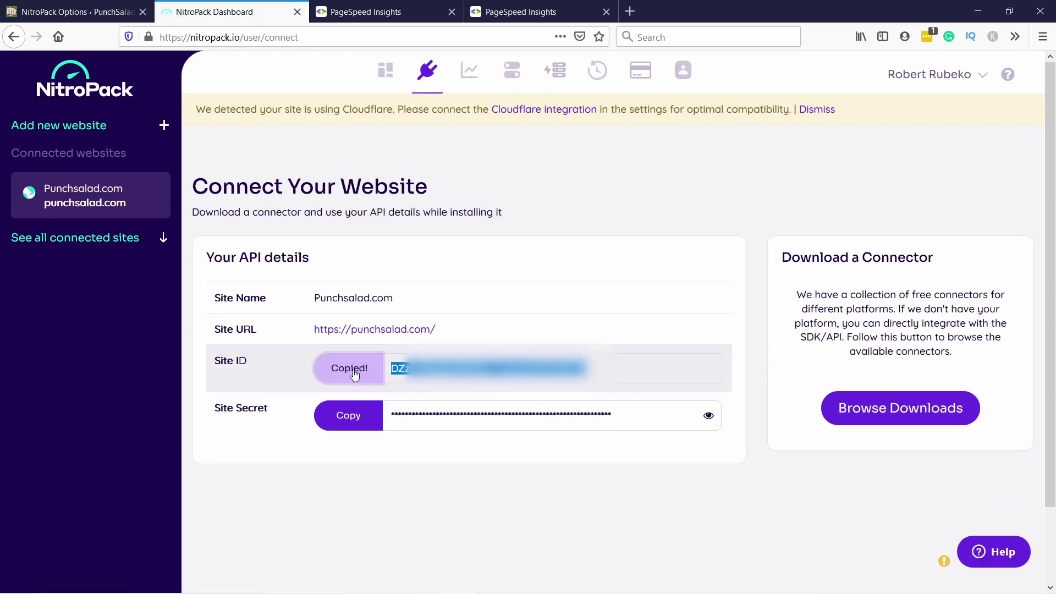
Connect the site in WordPress's NitroPack page, now Free plan with 4 pages processing.
left_click(79, 12)
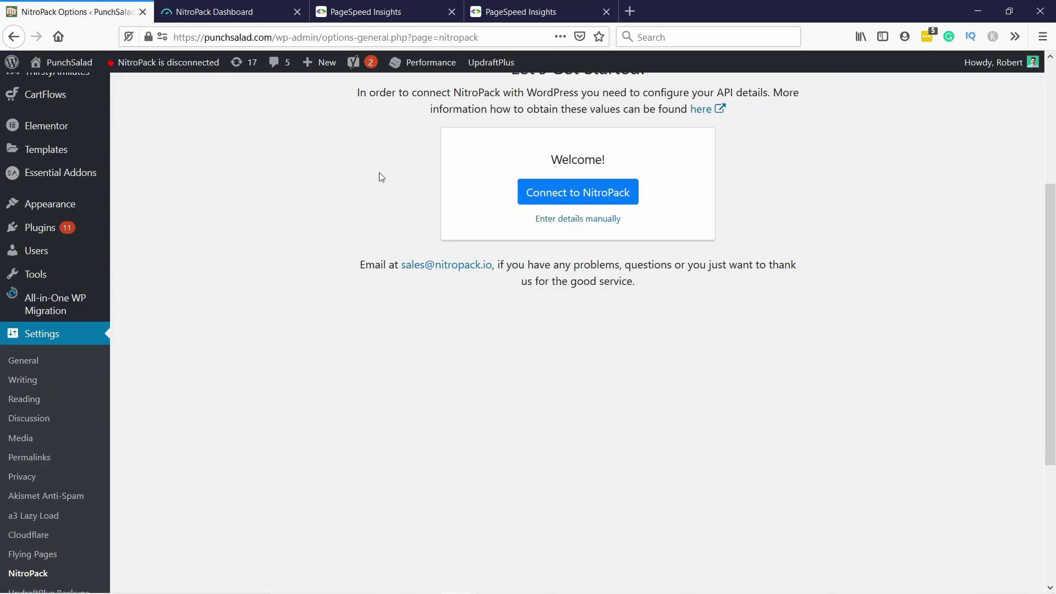
scroll(377, 176, "up", 5)
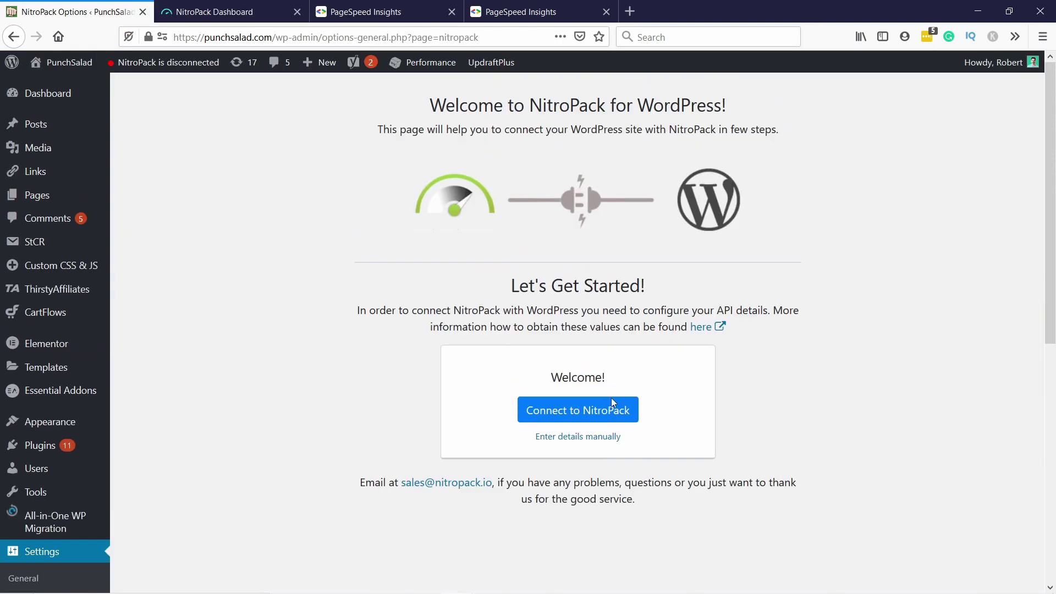
left_click(582, 416)
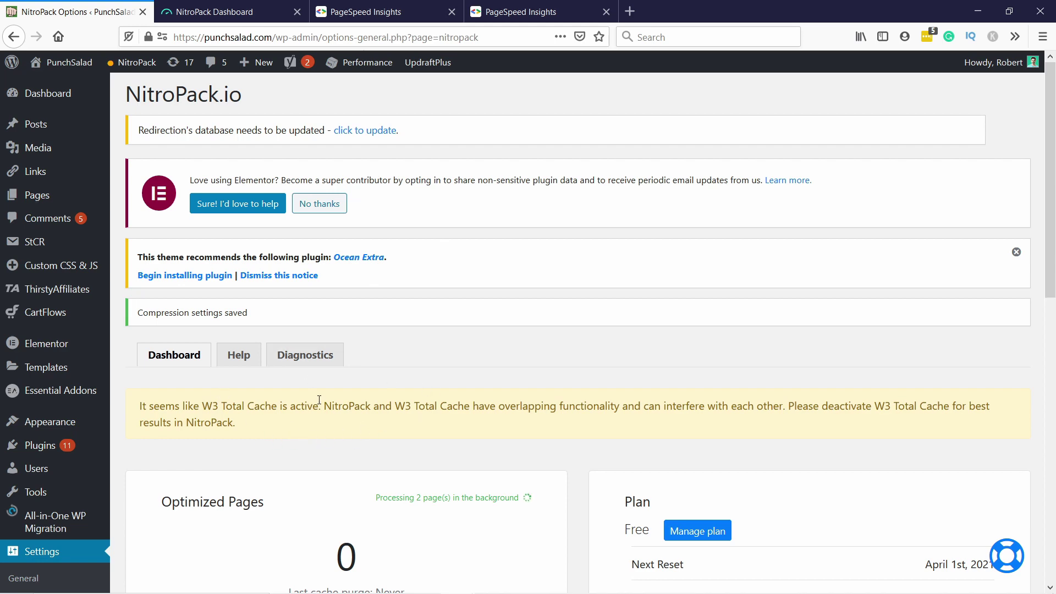
scroll(328, 280, "down", 3)
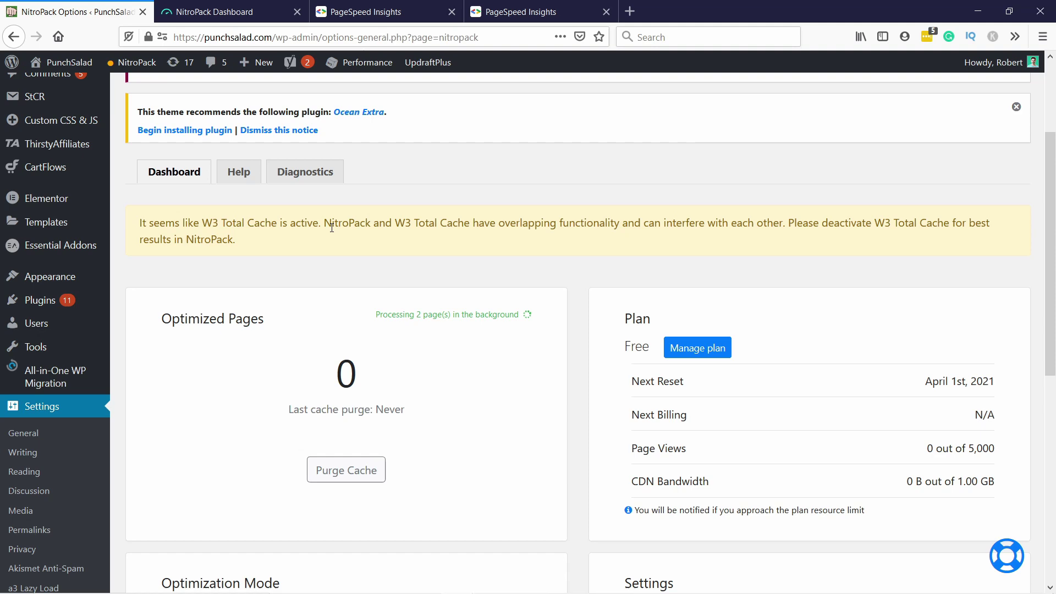
scroll(336, 224, "down", 7)
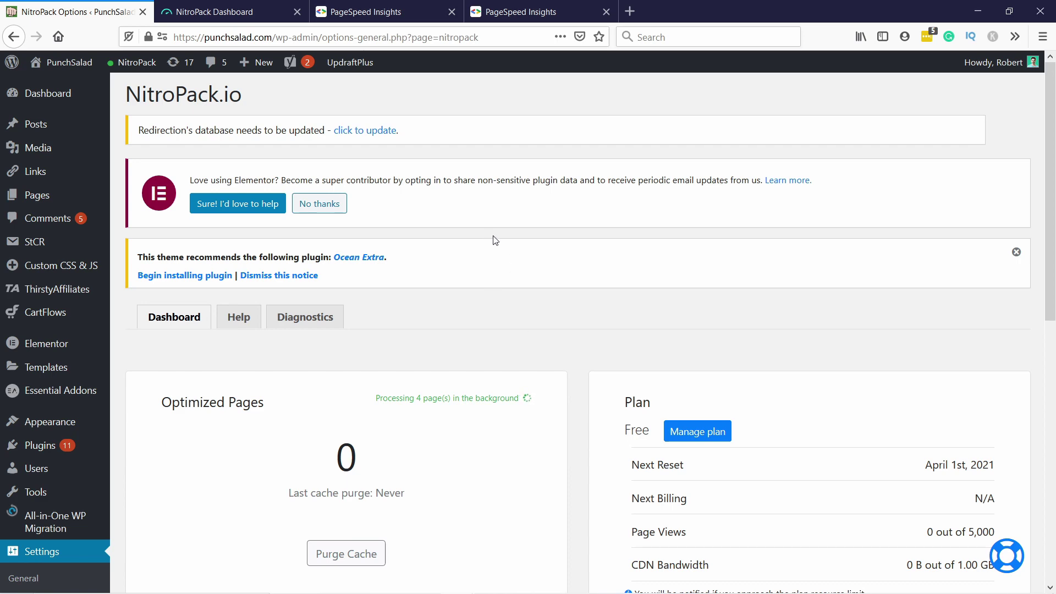
Turn on Cache Warmup in NitroPack's Settings card and accept its 22 page optimizations.
scroll(389, 313, "down", 4)
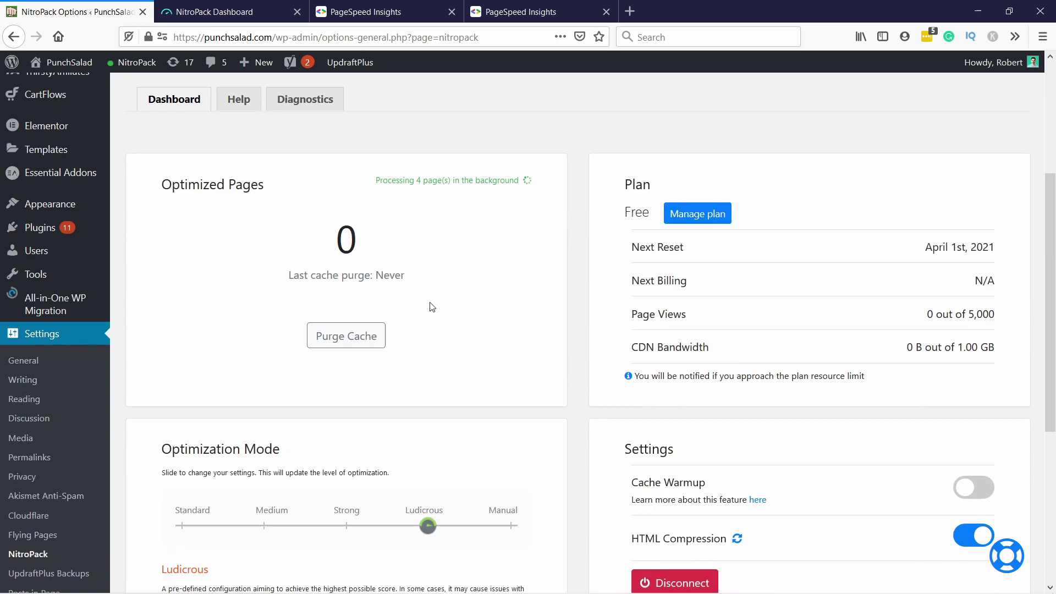
scroll(417, 294, "down", 3)
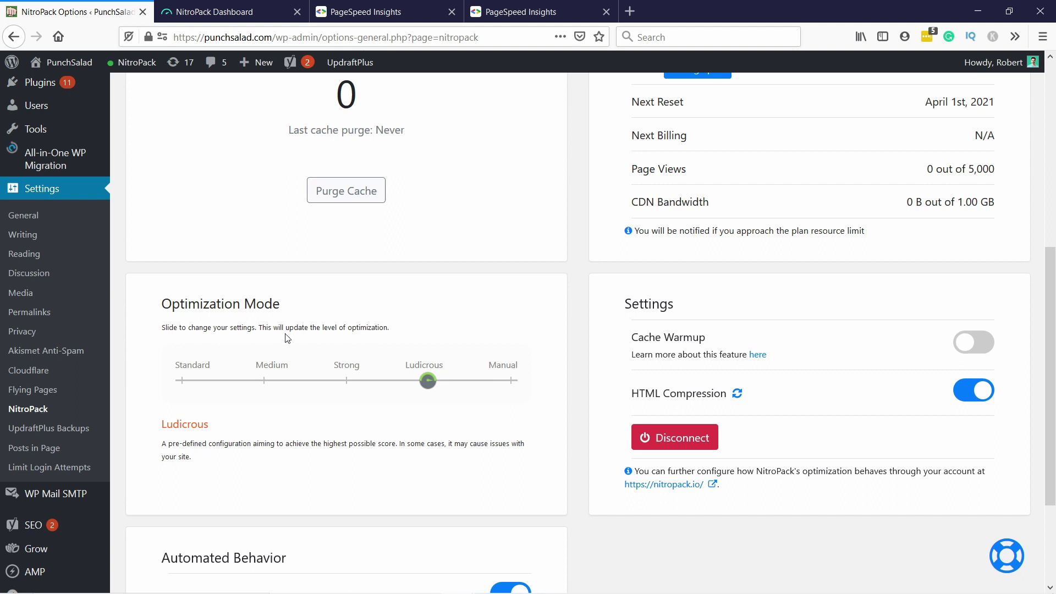
scroll(269, 302, "down", 3)
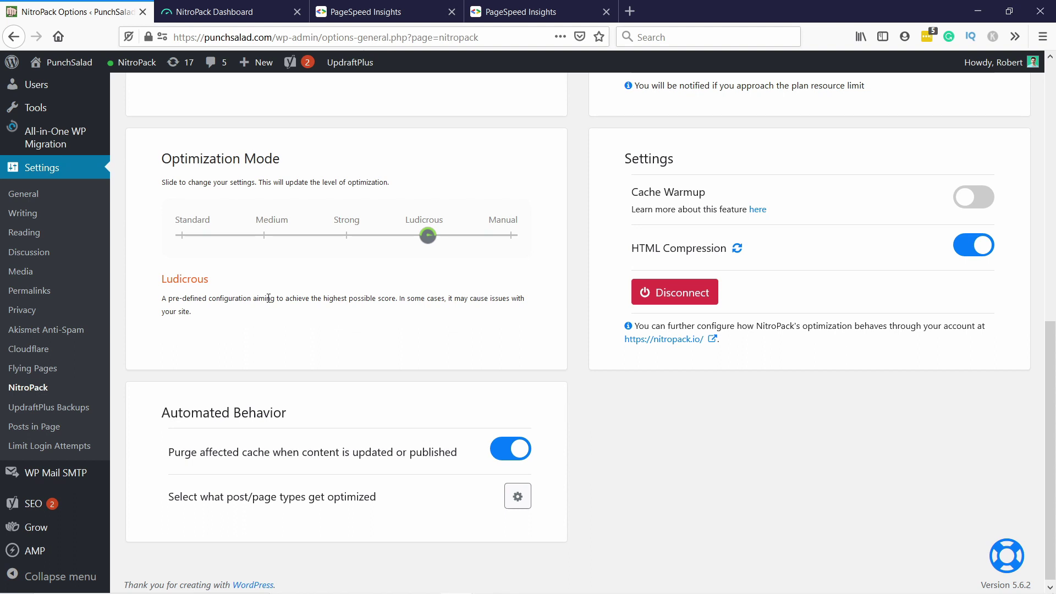
scroll(269, 298, "up", 1)
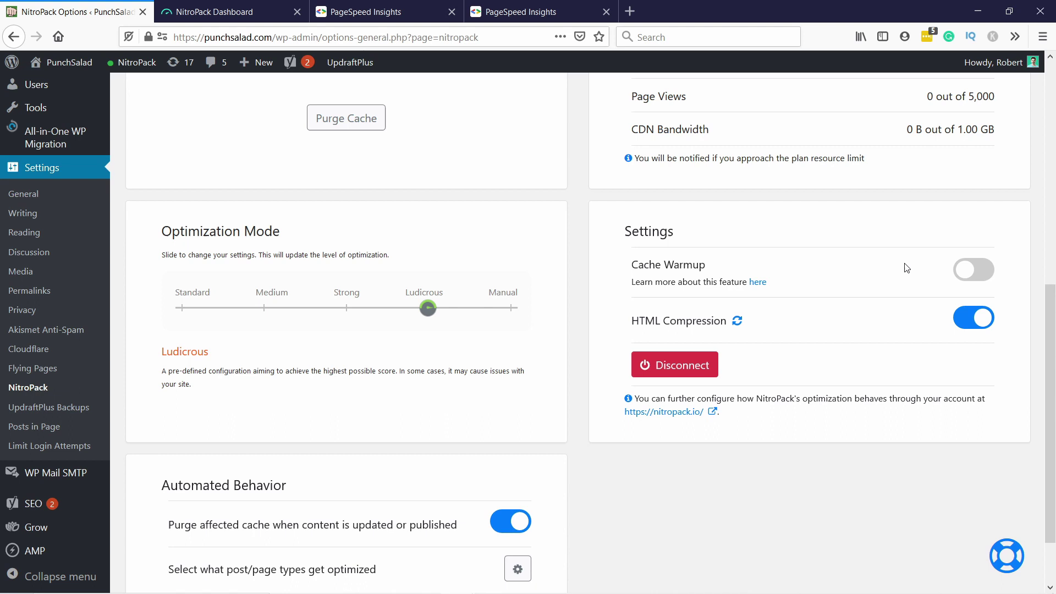
left_click(968, 270)
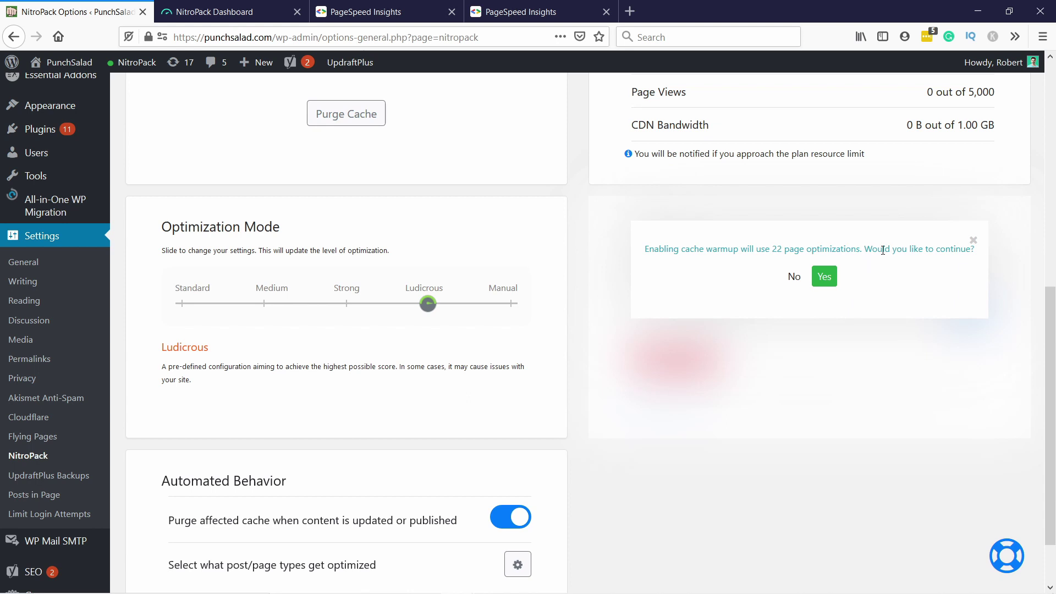
left_click(824, 285)
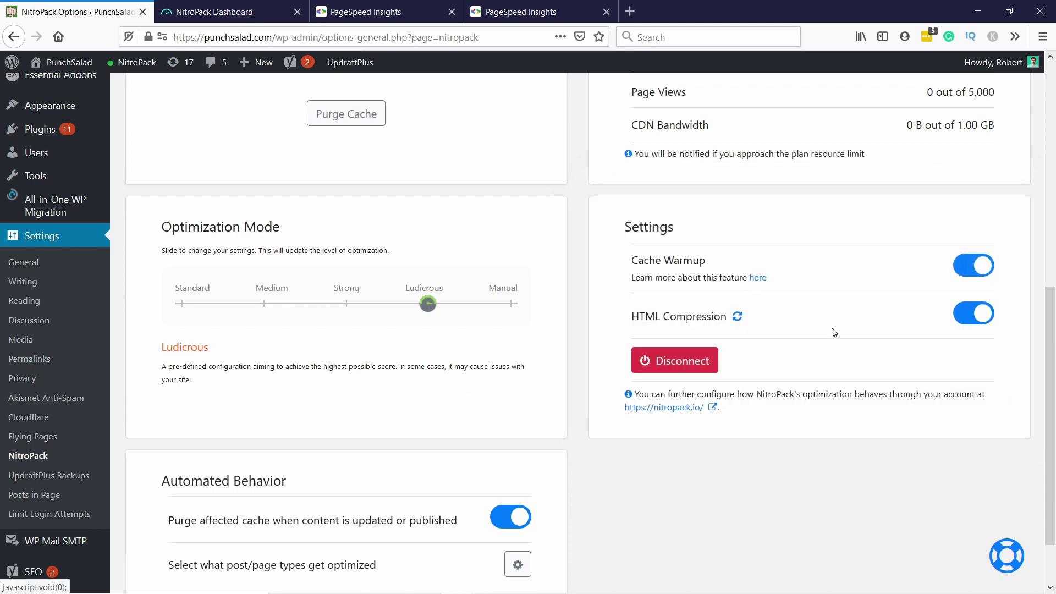
scroll(828, 229, "down", 2)
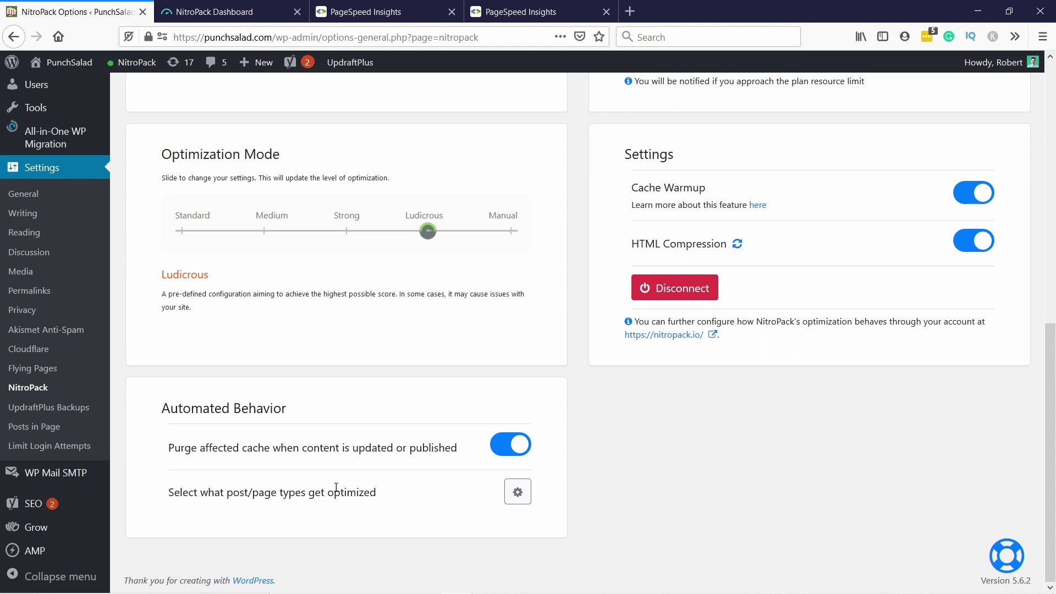
left_click(517, 492)
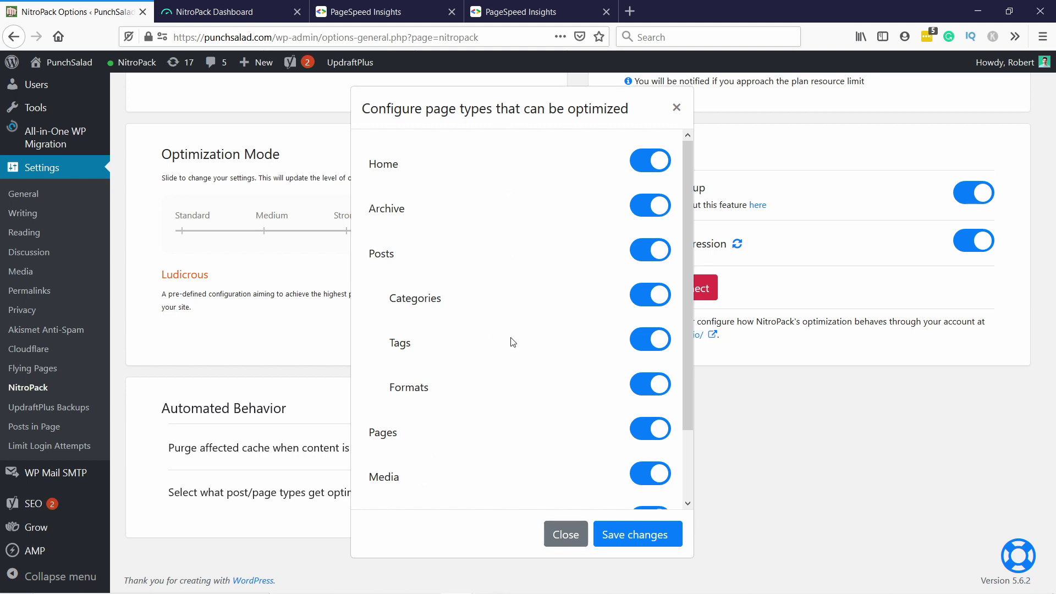
scroll(512, 342, "down", 3)
scroll(537, 255, "up", 3)
scroll(403, 165, "down", 3)
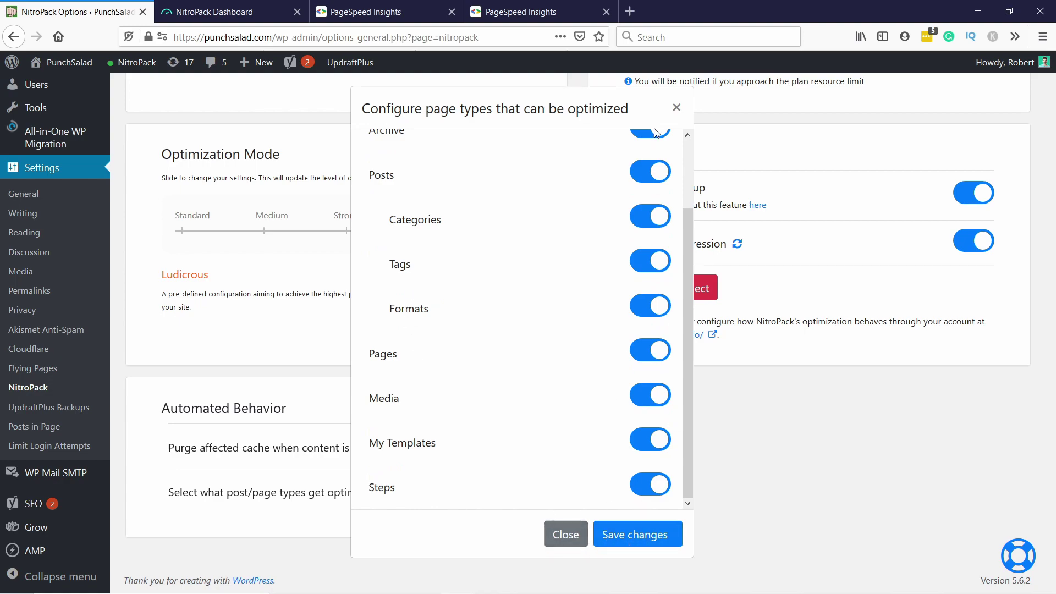
left_click(677, 107)
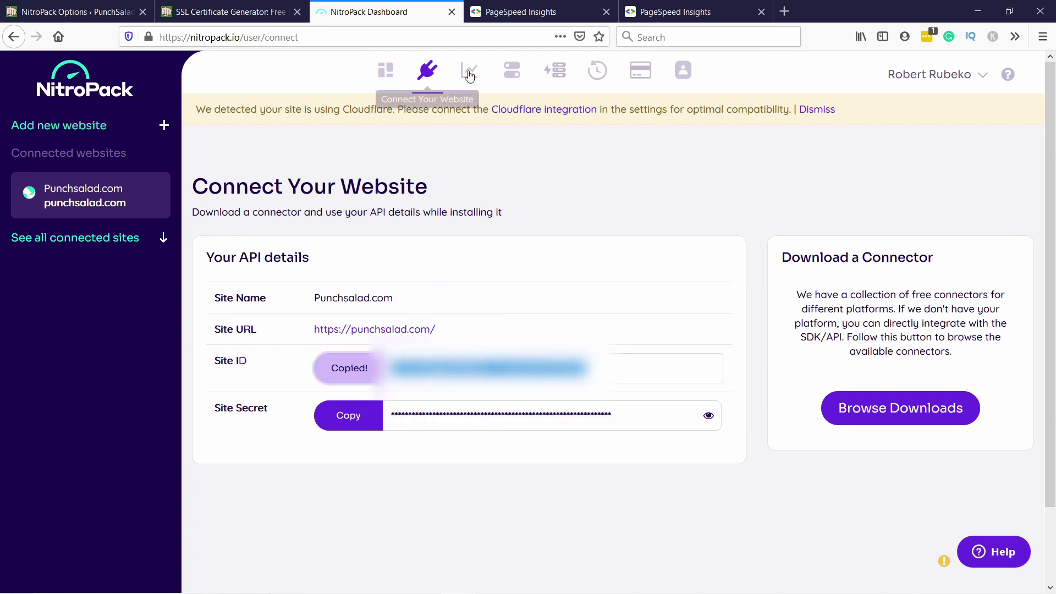
left_click(510, 70)
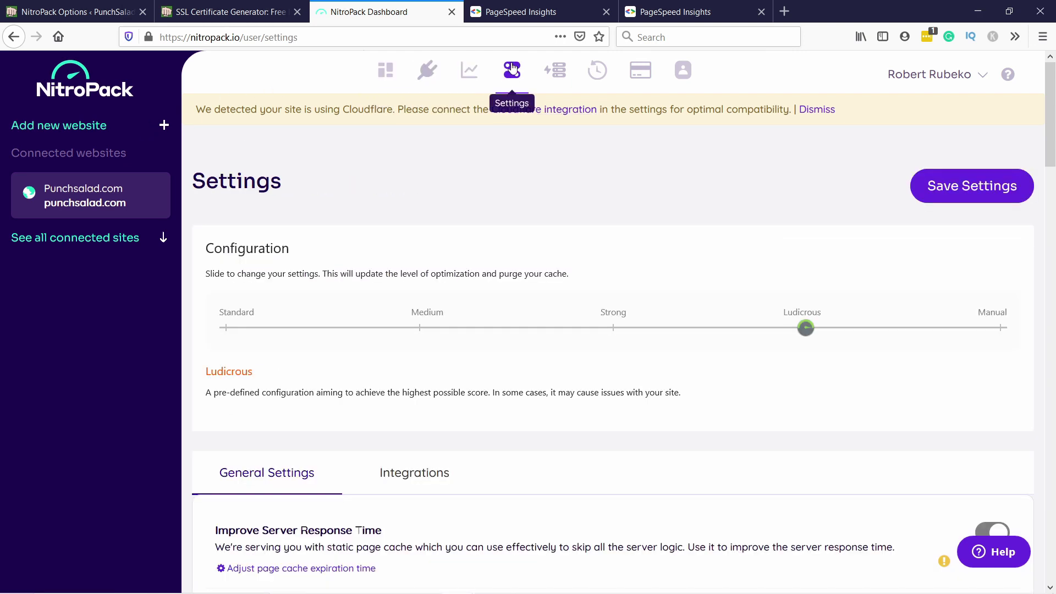
scroll(568, 222, "down", 2)
scroll(568, 221, "down", 4)
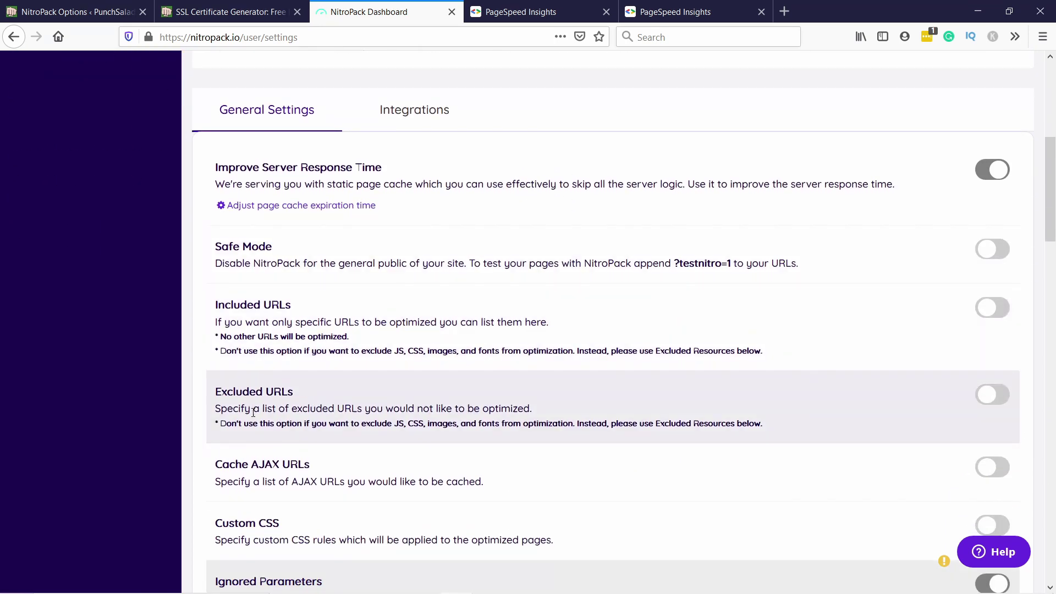
scroll(297, 422, "down", 1)
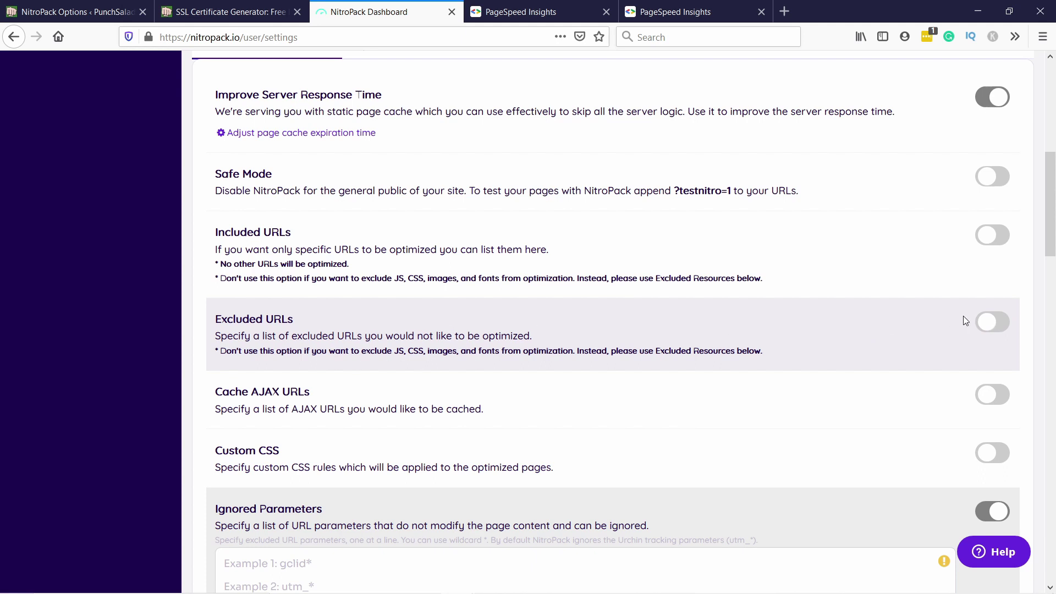
left_click(990, 322)
left_click(376, 400)
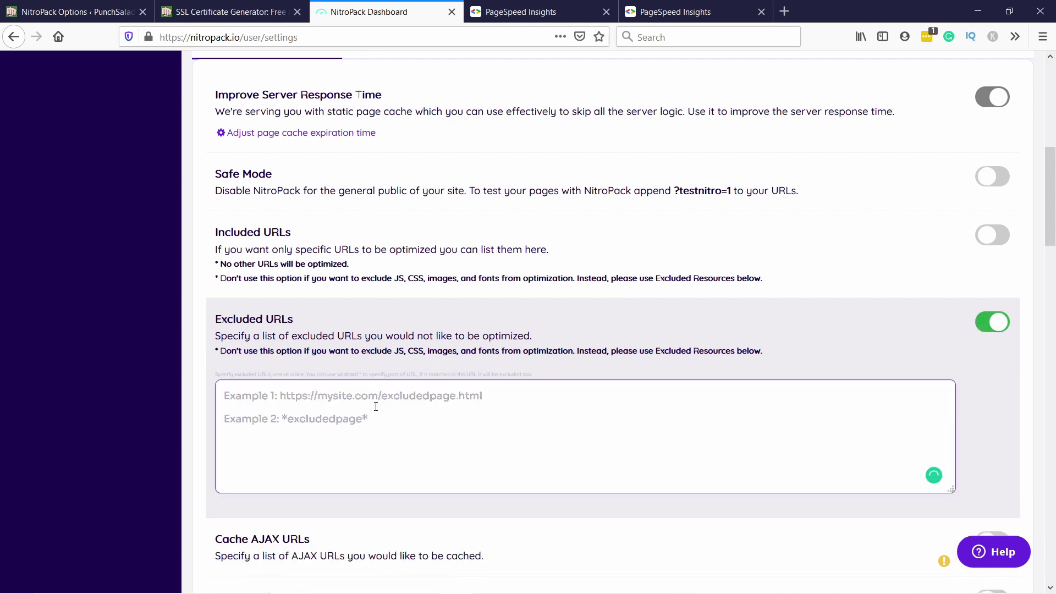
type("https://punchsalad.com/ssl-certificate-generator/")
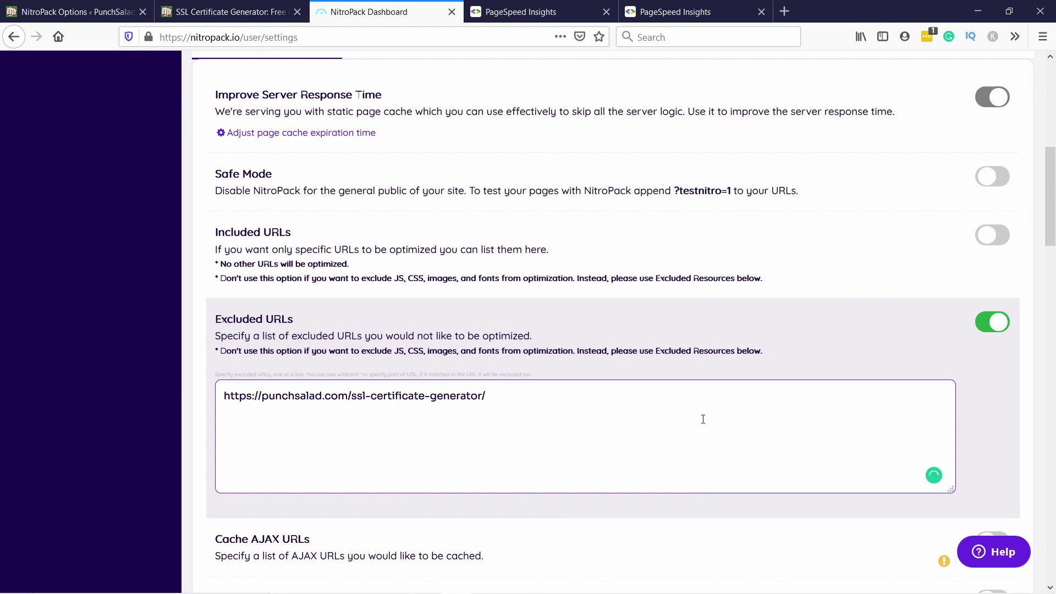
scroll(703, 419, "down", 3)
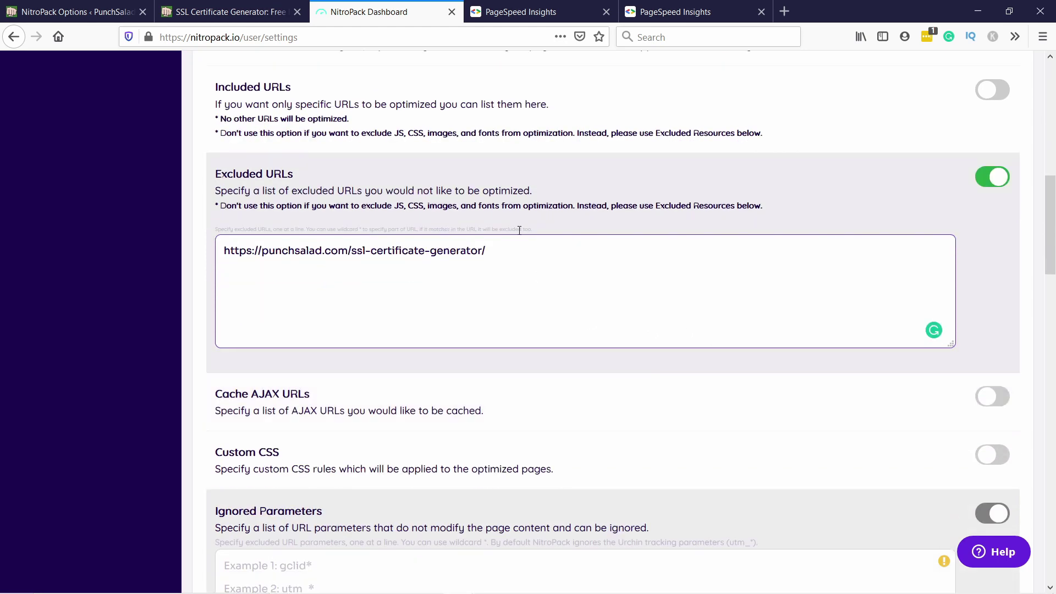
mouse_move(1052, 215)
left_mouse_down()
mouse_move(1053, 204)
mouse_move(1053, 440)
left_mouse_up()
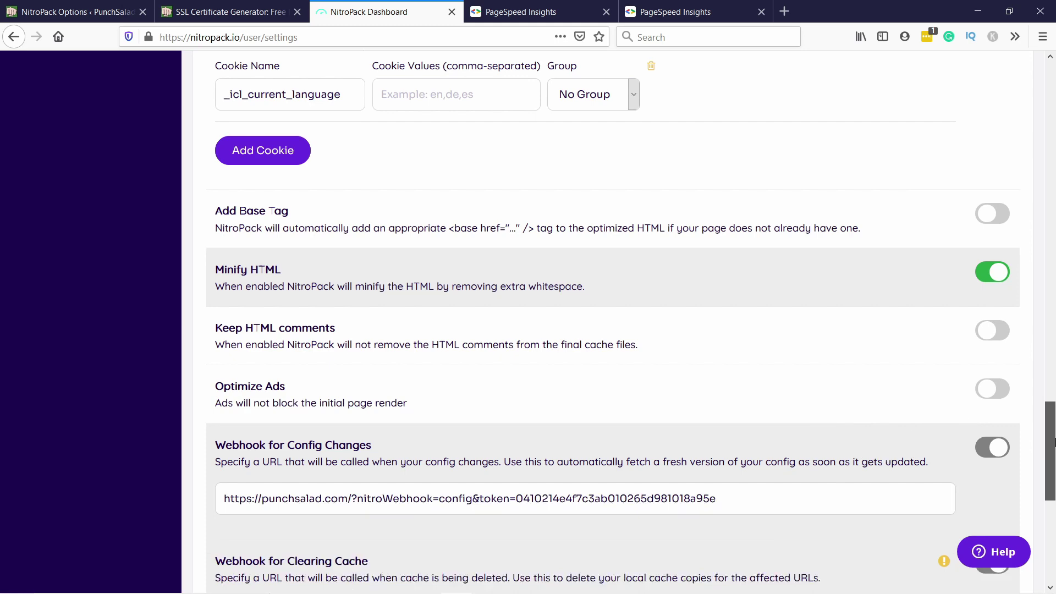
scroll(1053, 440, "down", 10)
left_click_drag(1053, 495, 1053, 82)
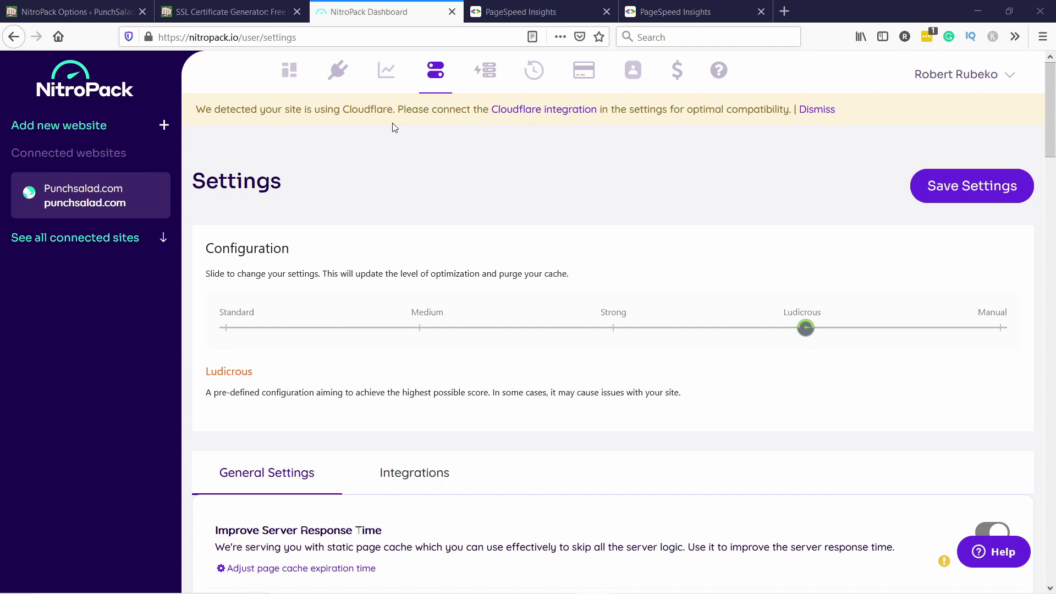
Open the Optimizations page listing 109 results with device, last-optimized time and status.
left_click(384, 76)
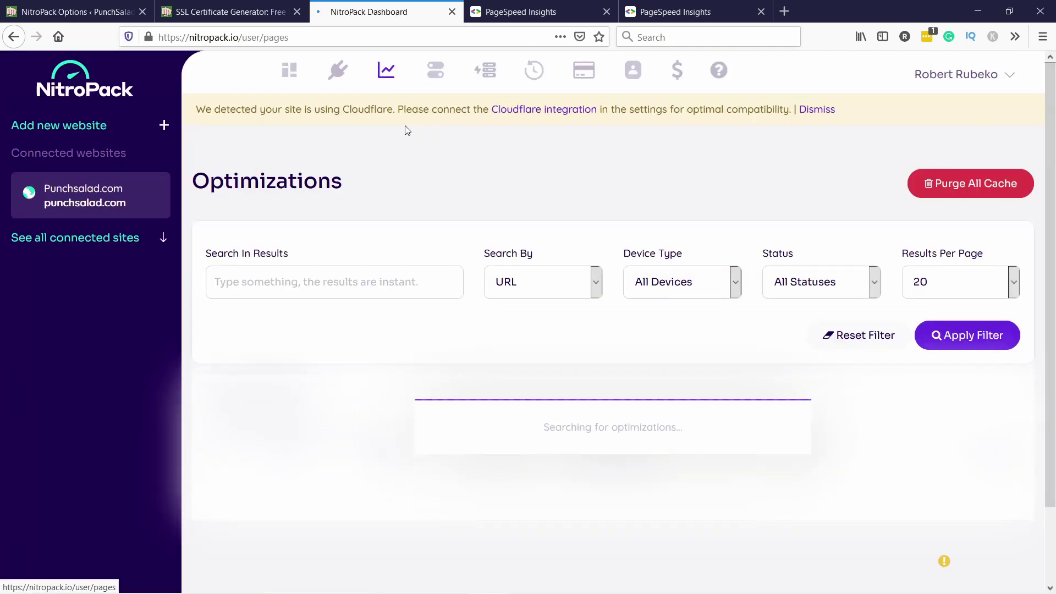
scroll(587, 176, "down", 3)
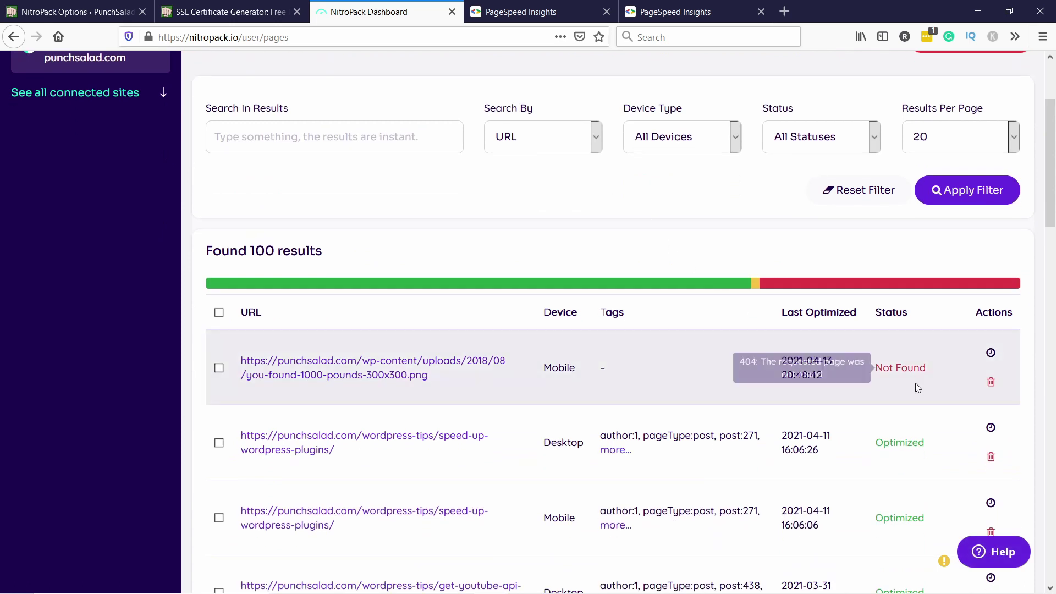
mouse_move(901, 451)
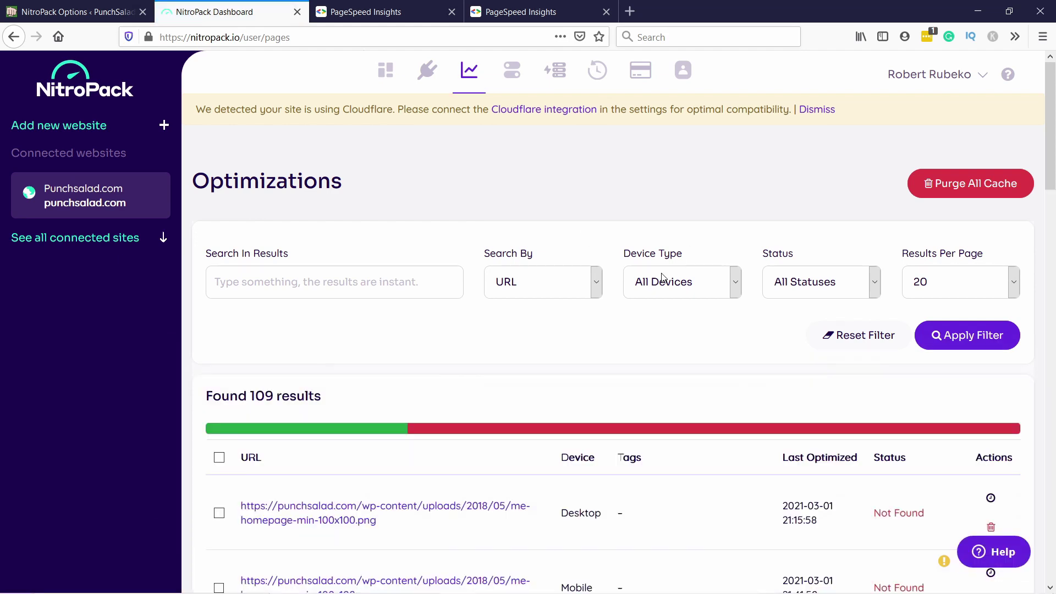
Filter the optimizations list by Status 'Optimized', leaving 27 results.
scroll(663, 277, "down", 3)
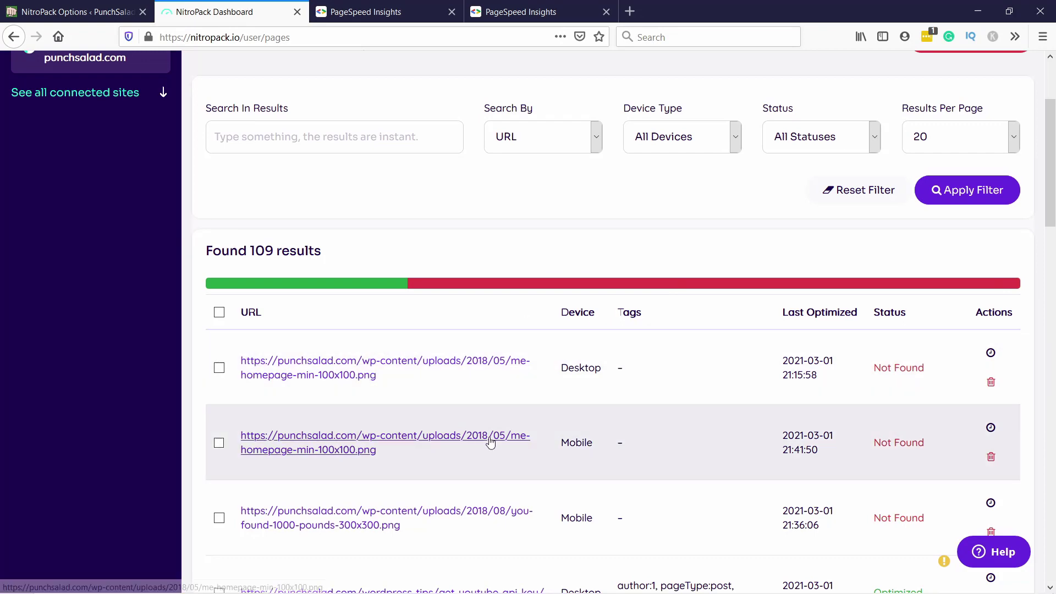
scroll(585, 276, "down", 2)
scroll(797, 302, "down", 2)
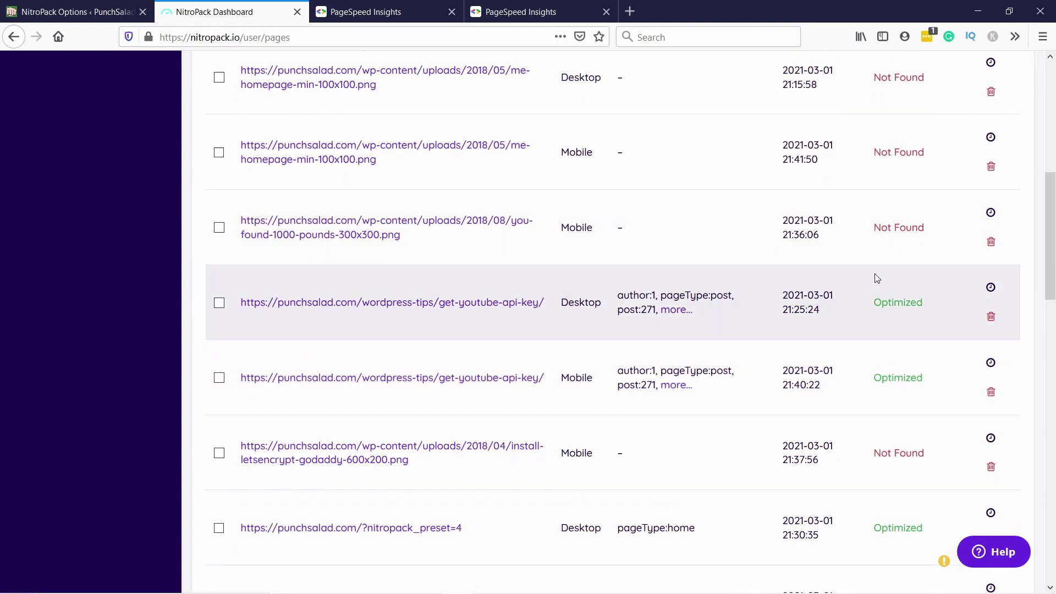
scroll(481, 313, "down", 4)
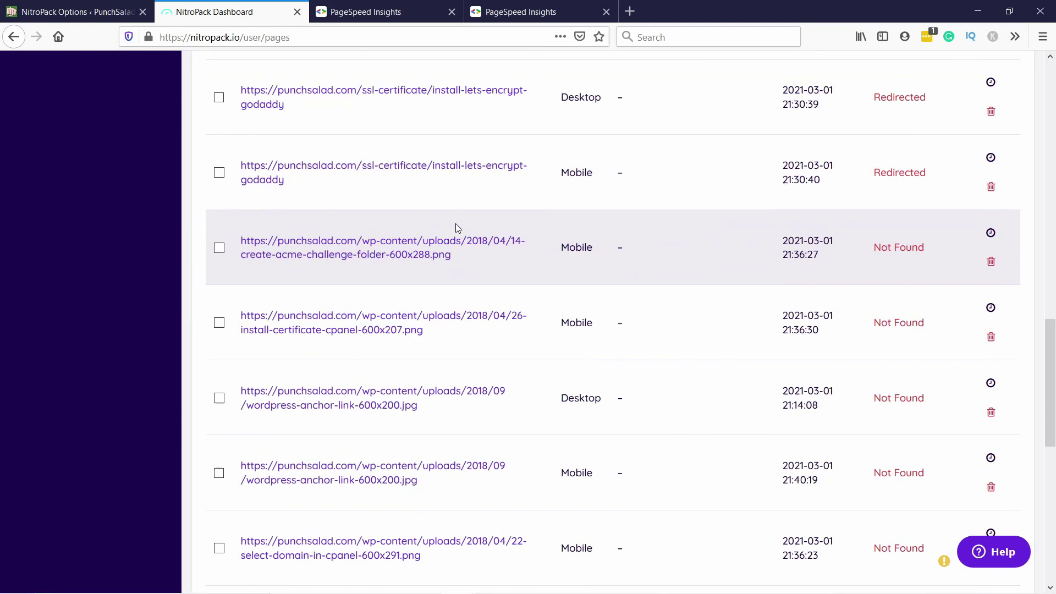
scroll(605, 220, "up", 1)
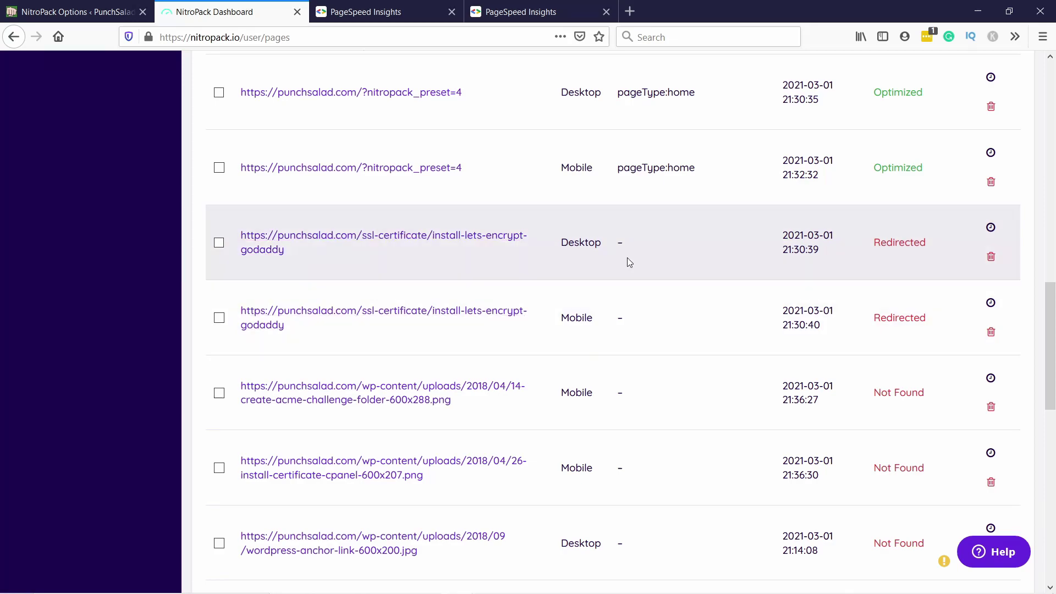
scroll(709, 286, "down", 4)
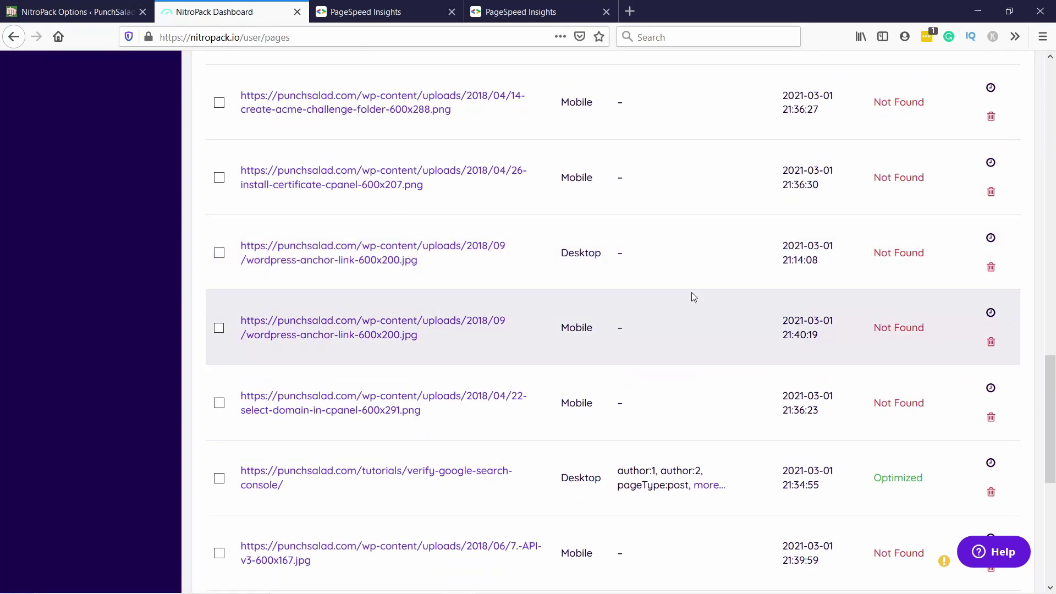
scroll(798, 304, "up", 8)
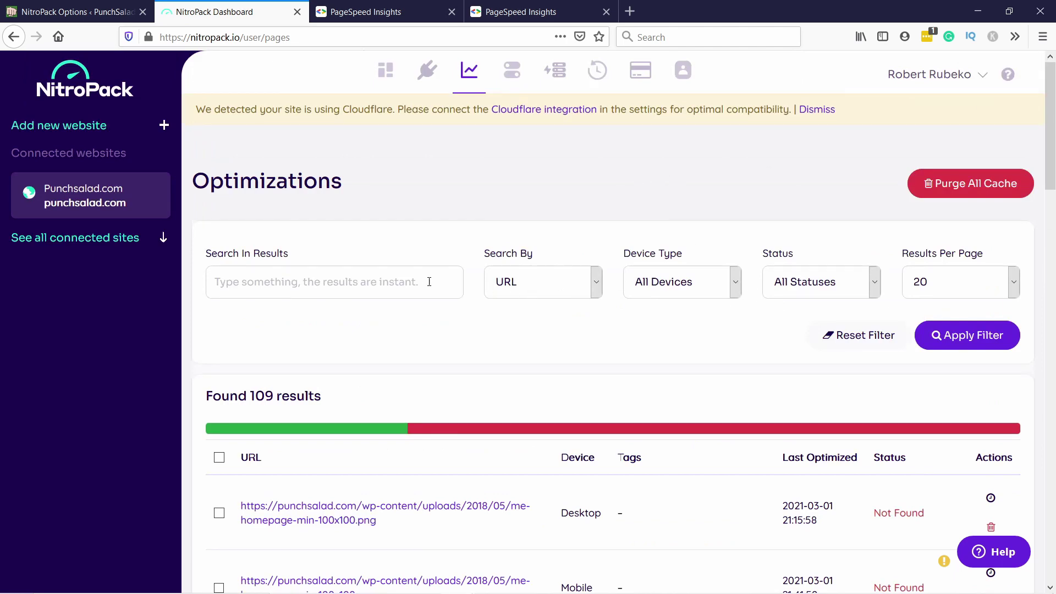
left_click(650, 282)
left_click(798, 282)
left_click(803, 326)
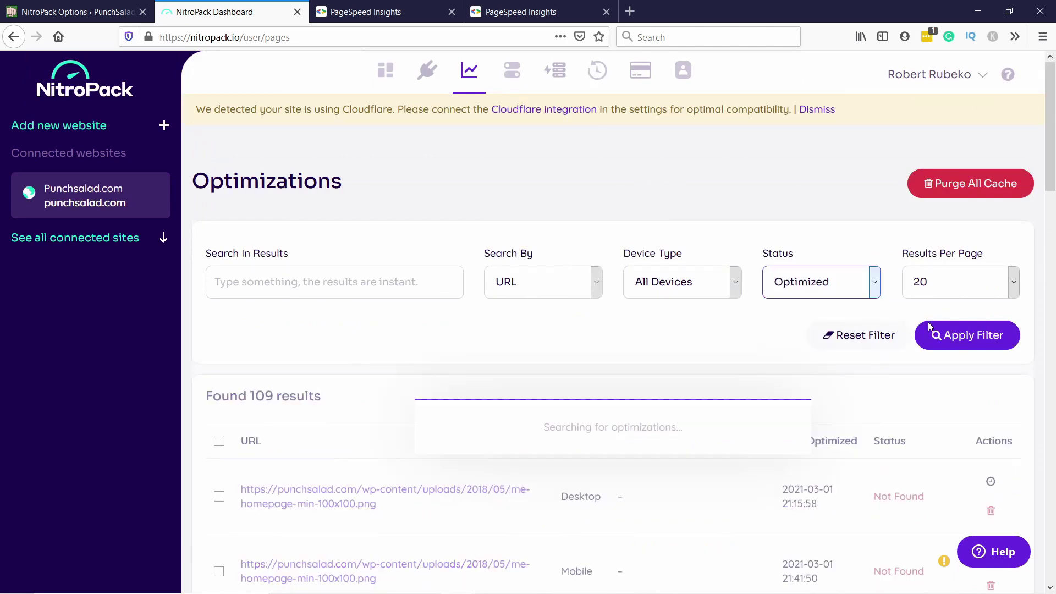
scroll(925, 280, "down", 2)
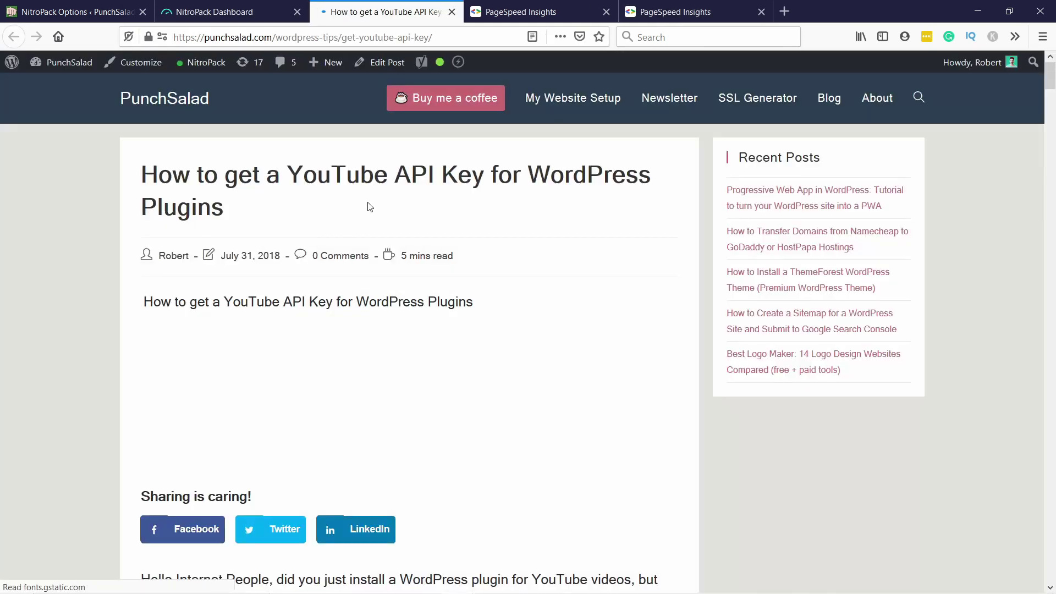
Scroll the YouTube API key article, jump back to the top, and view the About page.
scroll(1053, 234, "down", 10)
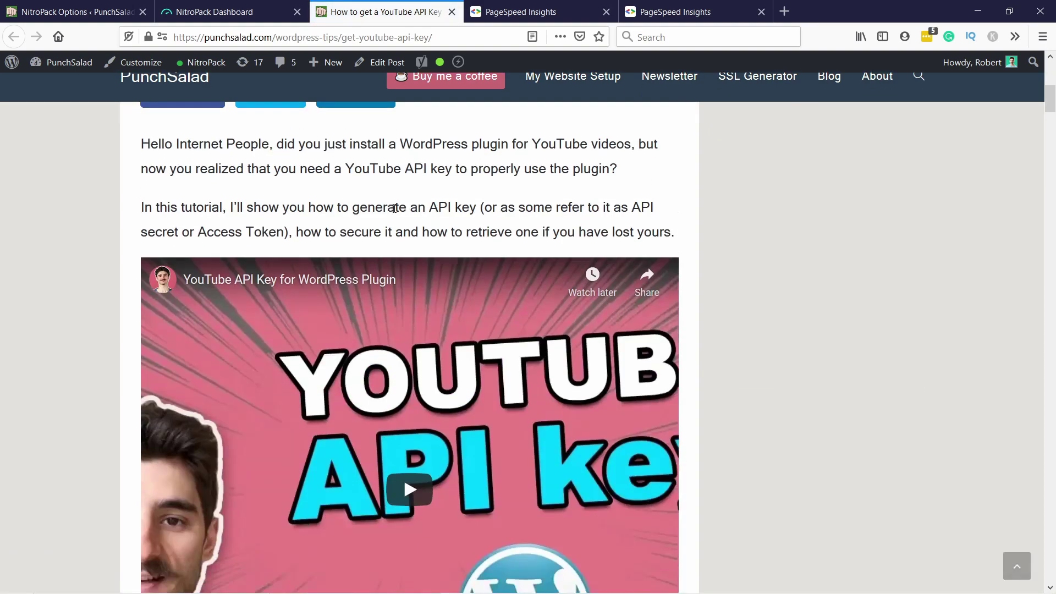
left_click_drag(1050, 144, 1030, 218)
key("Home")
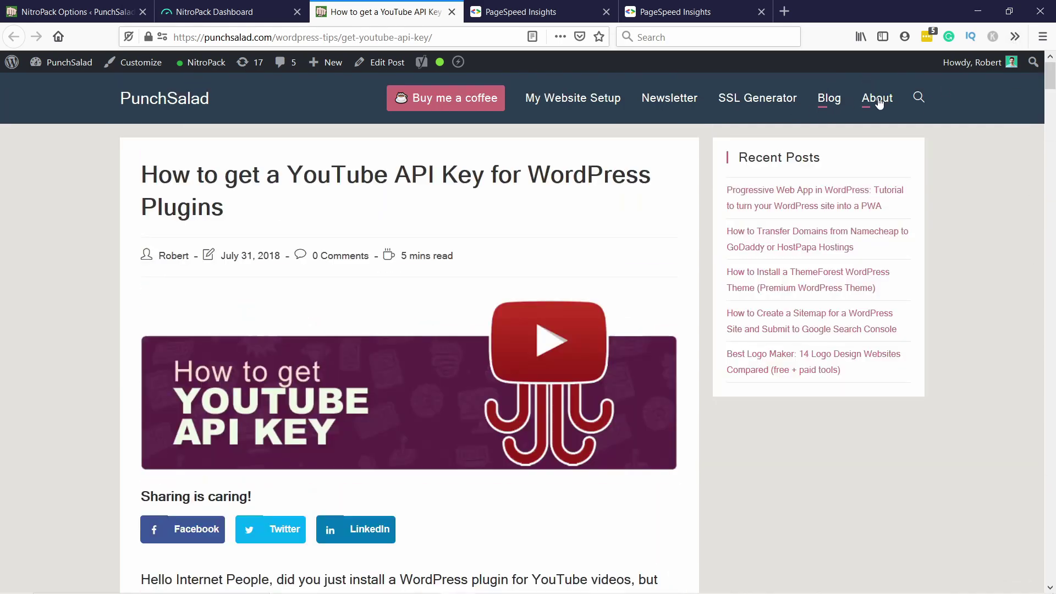
left_click(877, 100)
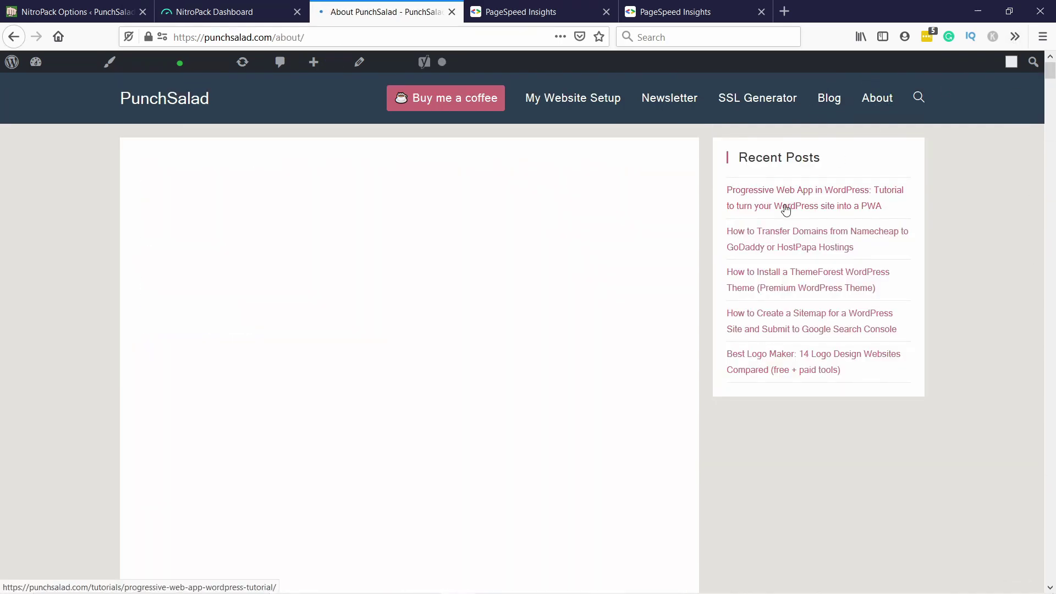
scroll(329, 205, "down", 15)
scroll(333, 199, "down", 6)
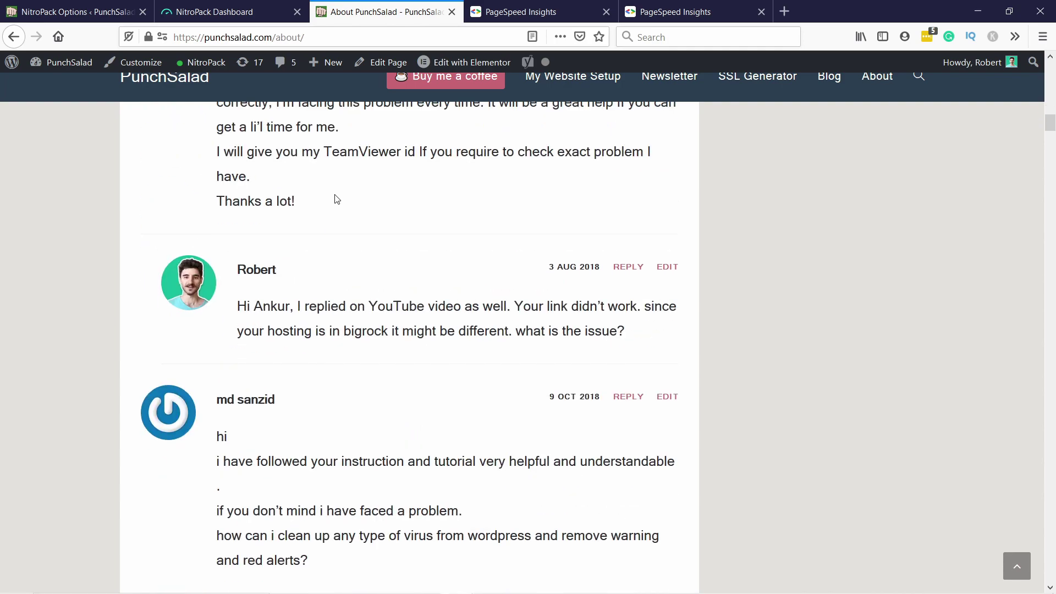
scroll(334, 196, "up", 20)
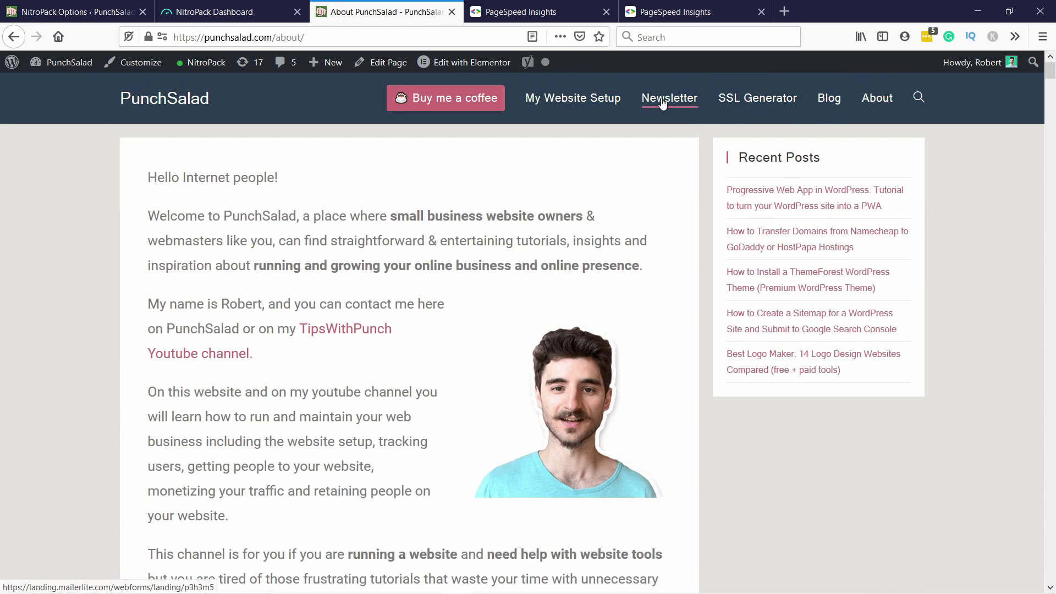
Browse the My Website Setup page, then return to the PunchSalad home page.
left_click(572, 98)
scroll(548, 235, "down", 8)
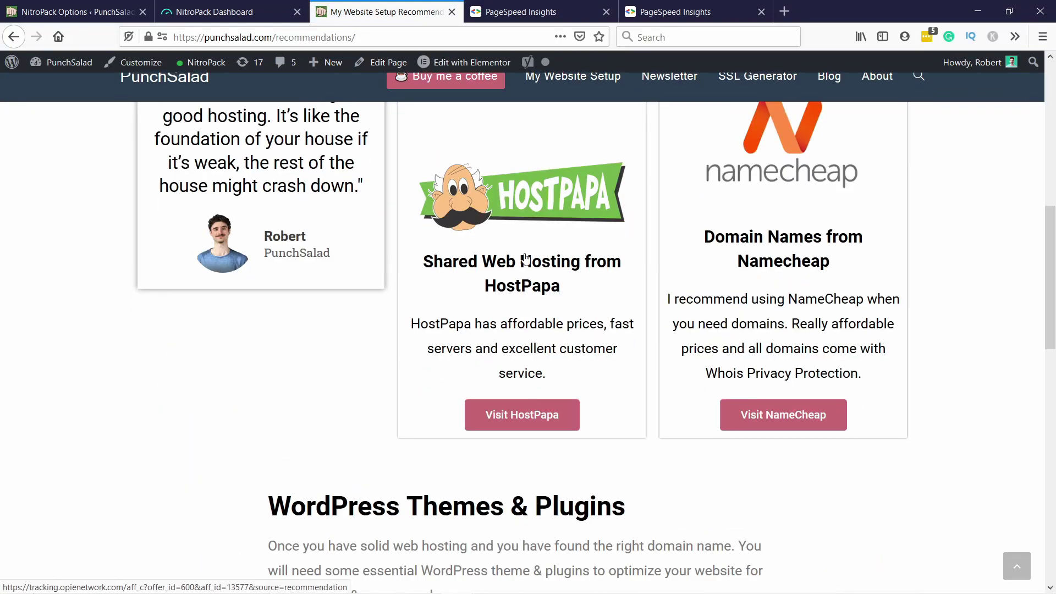
scroll(551, 264, "up", 8)
scroll(636, 215, "down", 15)
scroll(627, 208, "down", 5)
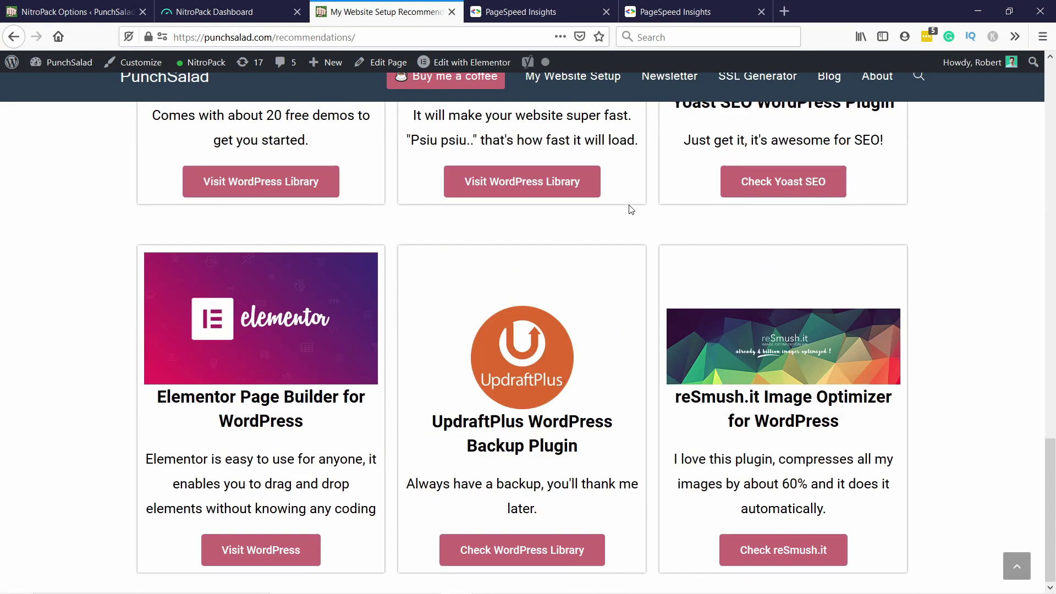
scroll(627, 201, "up", 20)
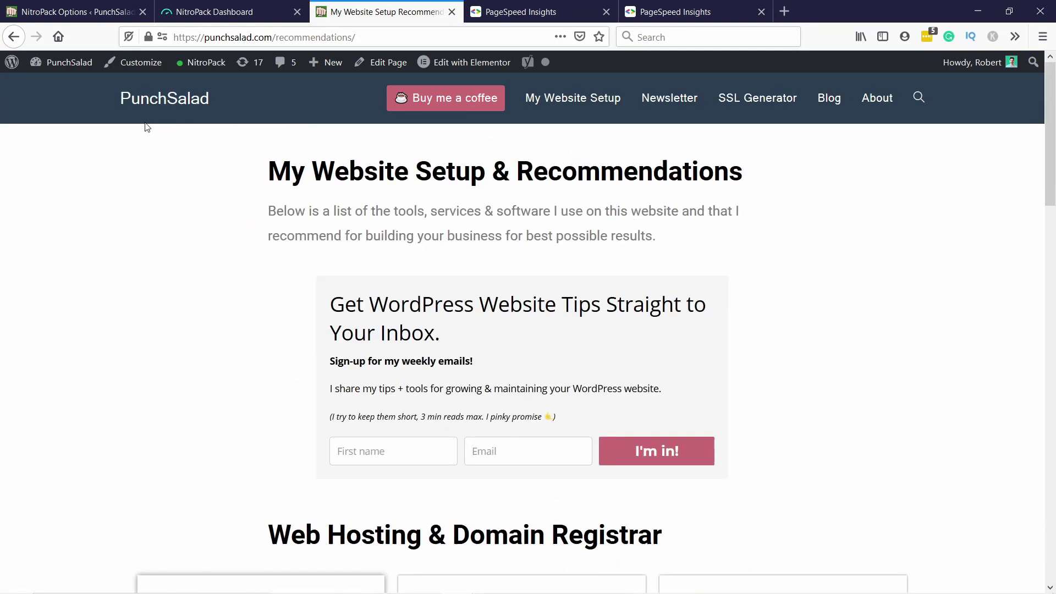
left_click(194, 106)
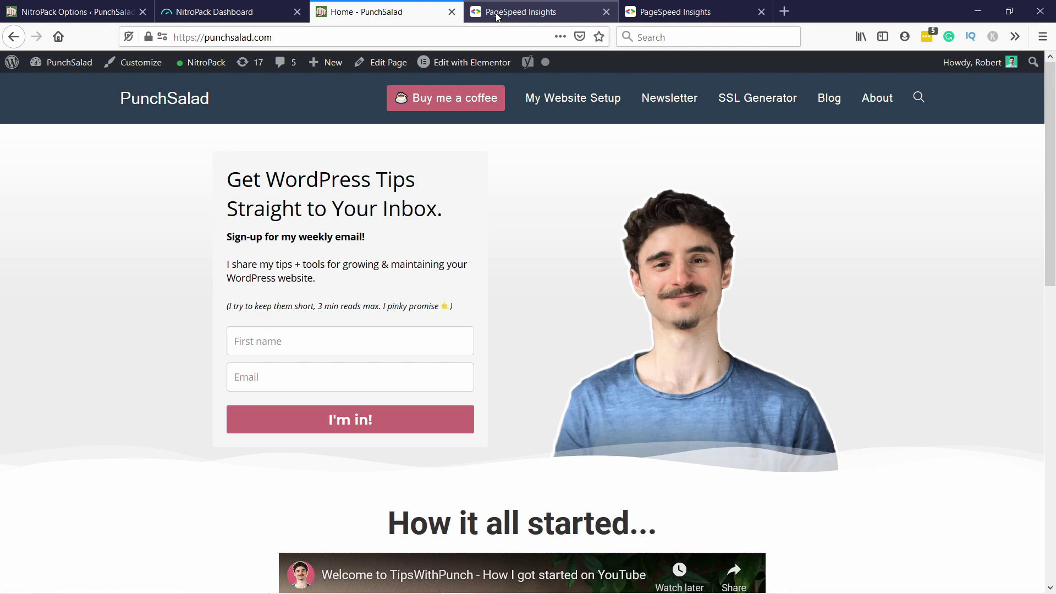
From NitroPack's optimized pages list, run a PageSpeed test on the godaddy-ssl-certificate page and check its progress.
left_click(212, 11)
scroll(501, 235, "down", 5)
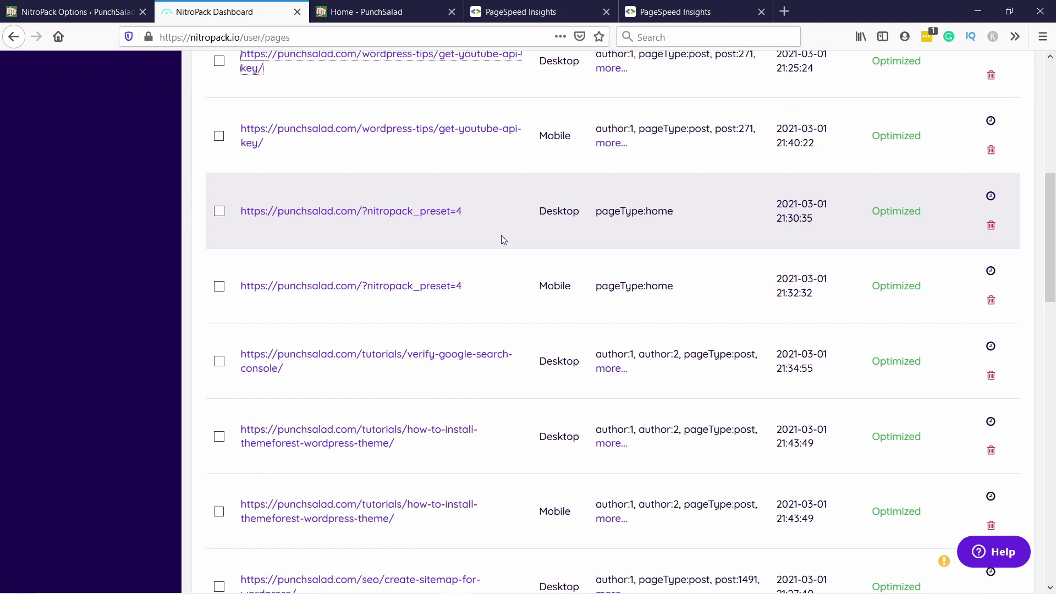
scroll(501, 239, "down", 15)
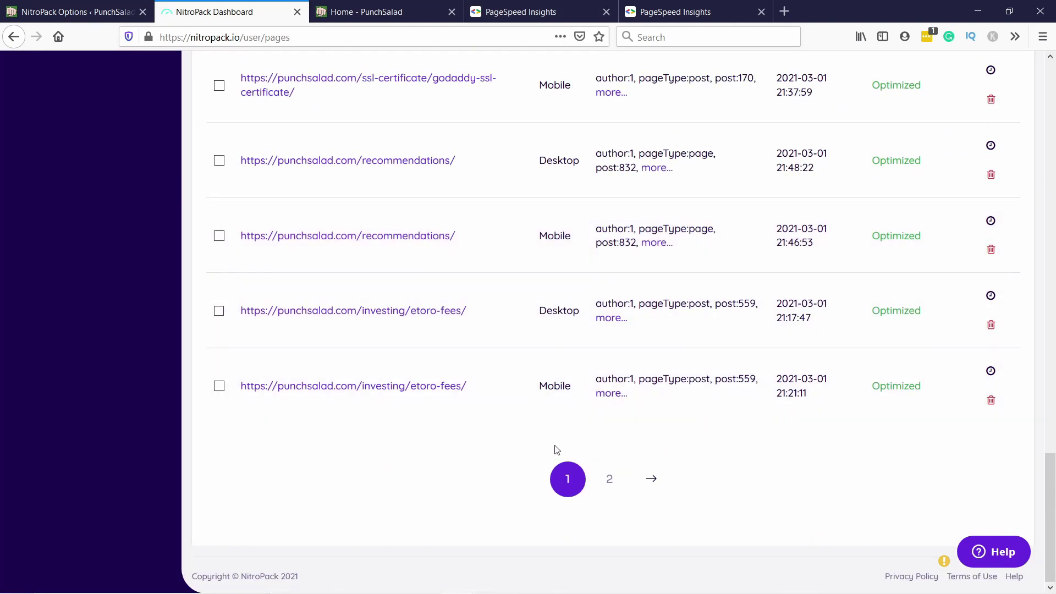
scroll(456, 286, "up", 5)
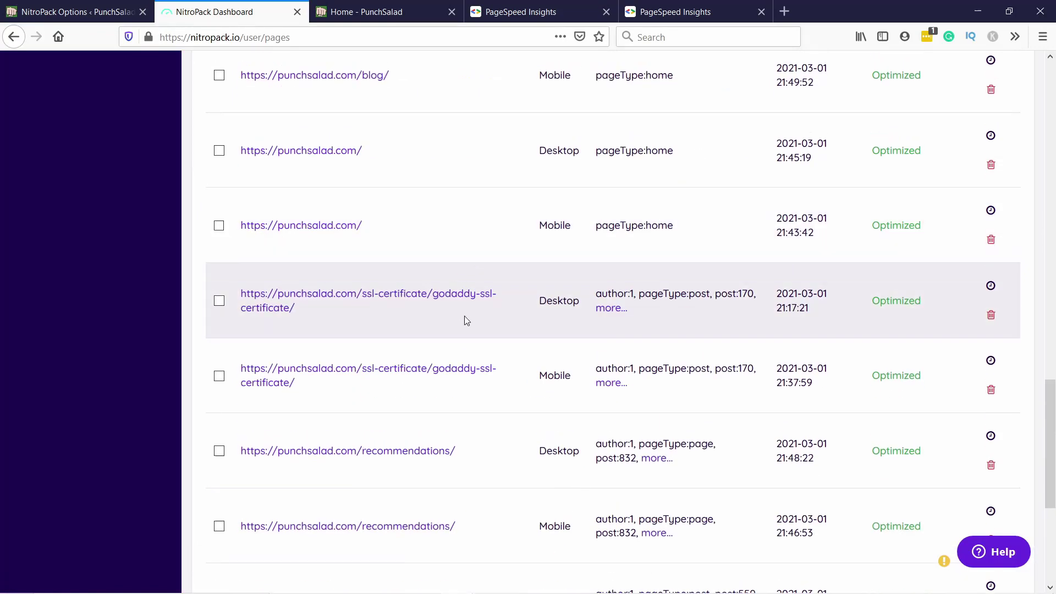
left_click(990, 286)
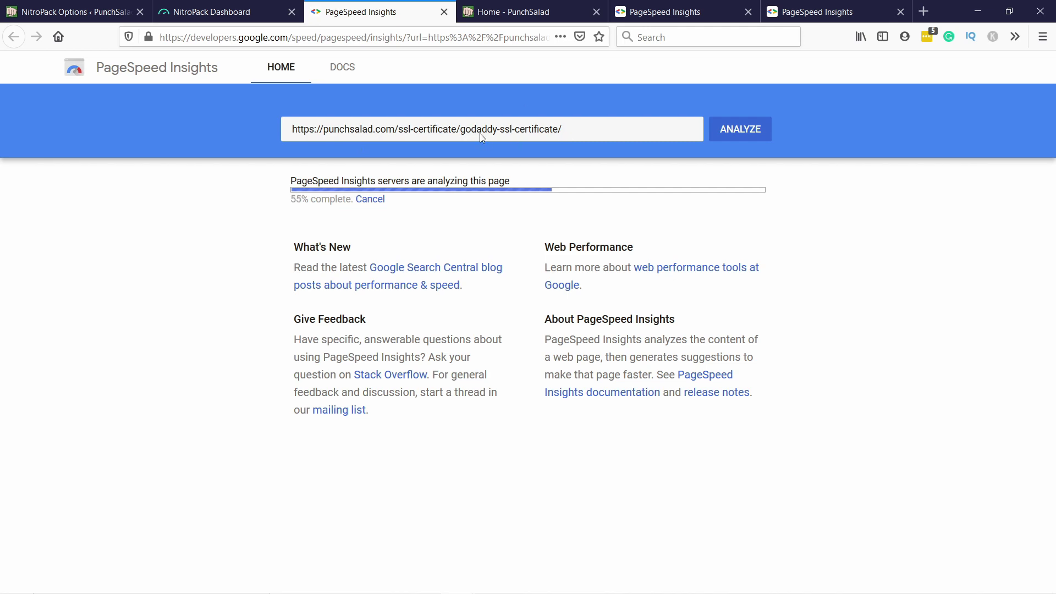
left_click(234, 20)
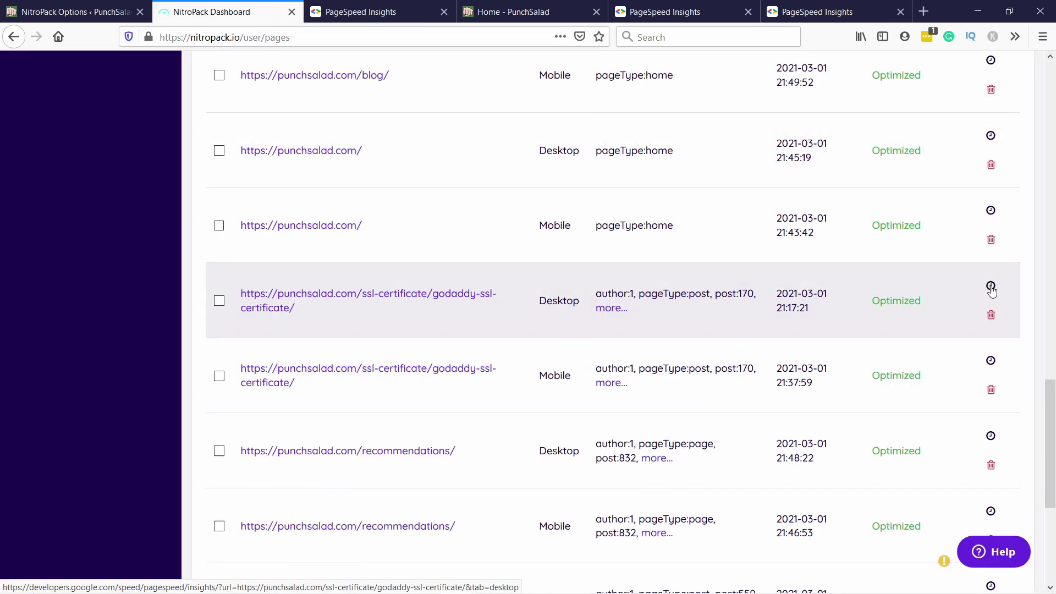
left_click(379, 15)
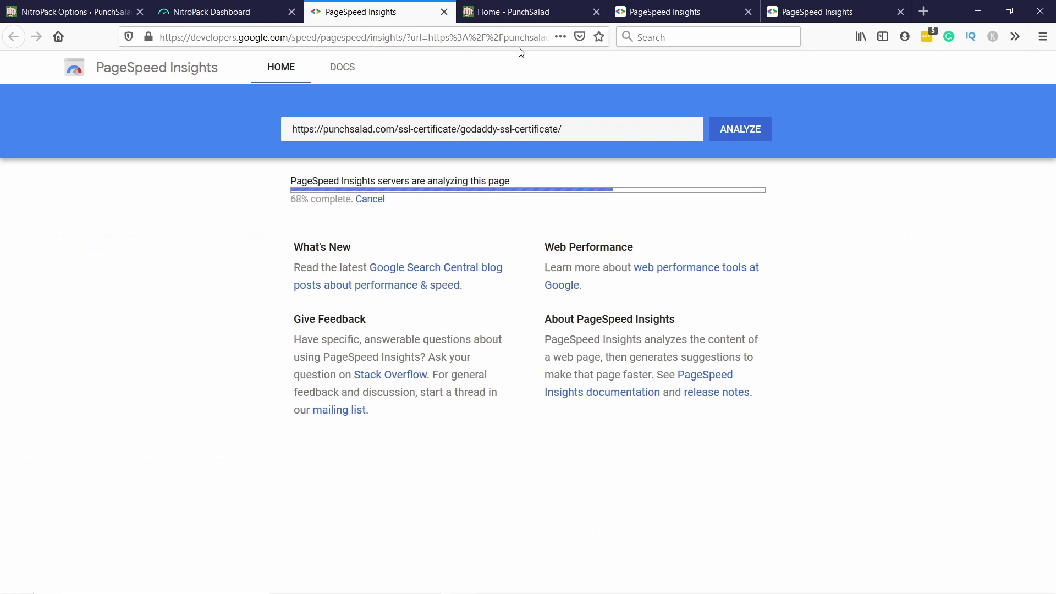
Close the running test, view the earlier result's mobile score of 92, and open the tested godaddy-ssl-certificate page.
left_click(444, 11)
left_click(506, 14)
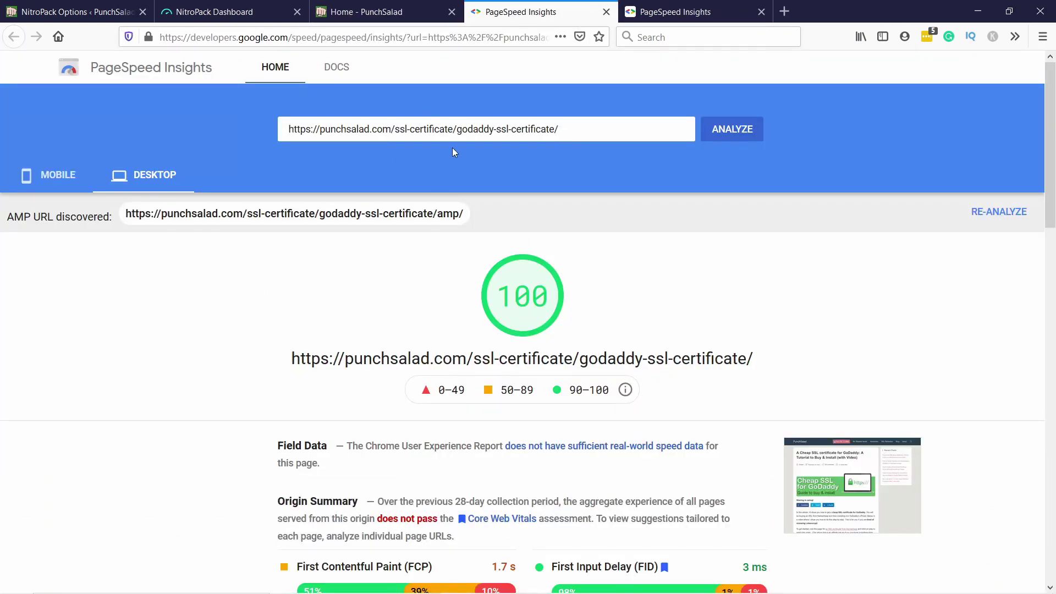
left_click(68, 173)
scroll(528, 294, "down", 5)
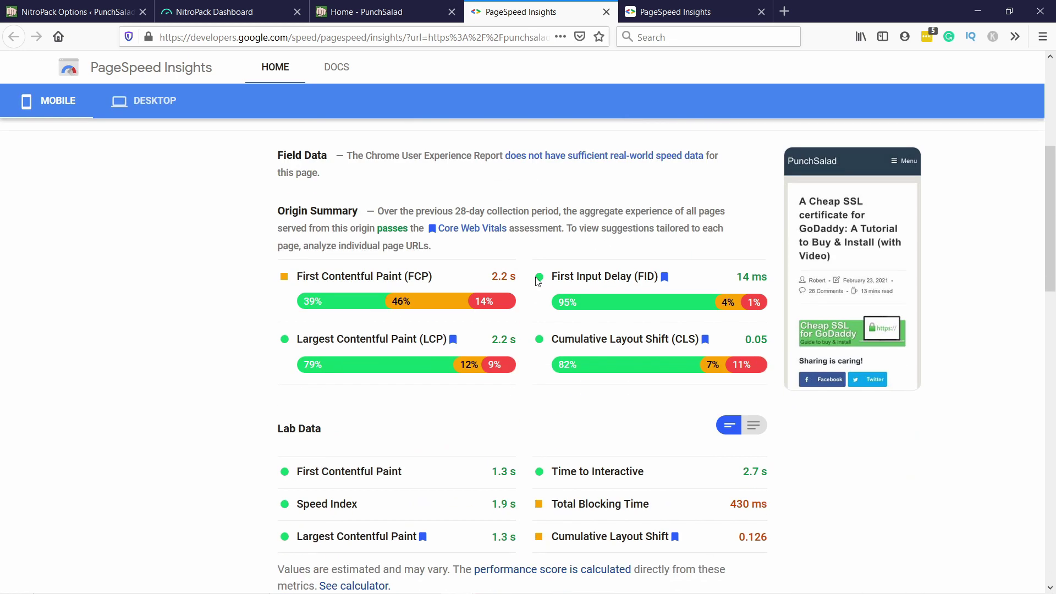
scroll(535, 288, "up", 1)
scroll(599, 345, "up", 1)
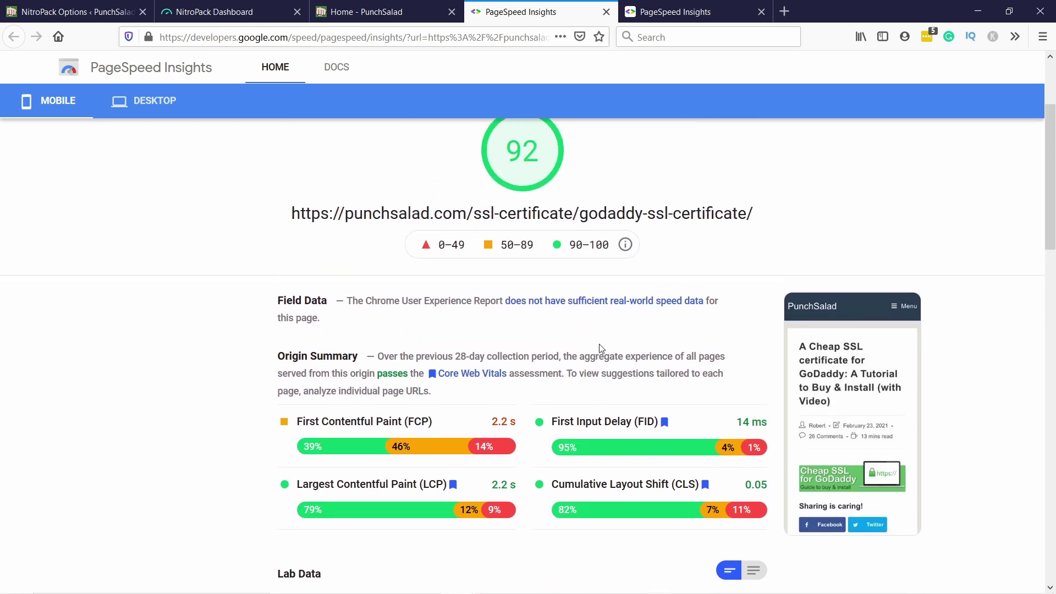
scroll(599, 346, "up", 3)
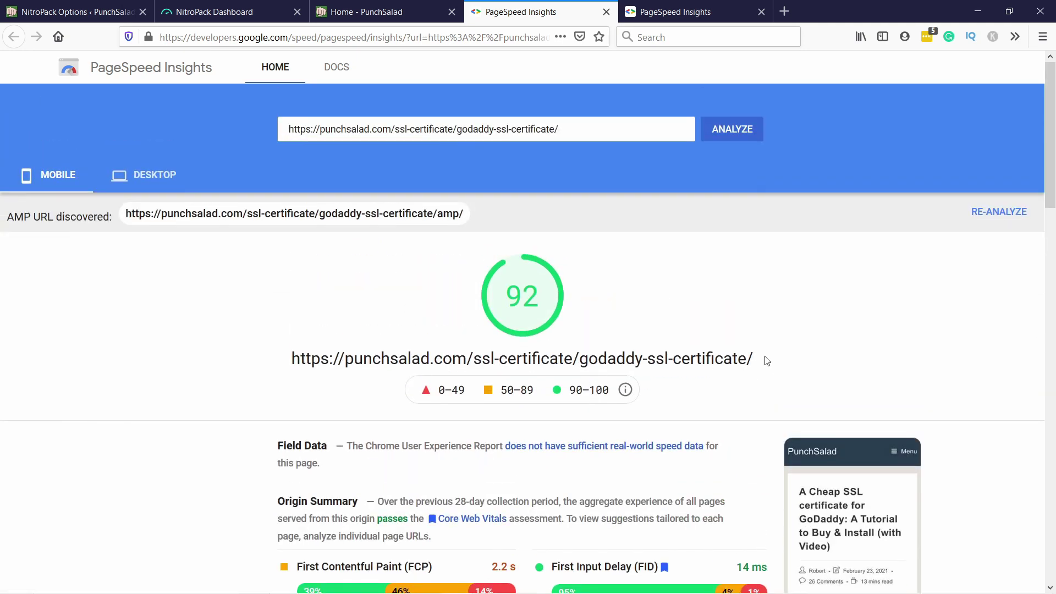
left_click(706, 362)
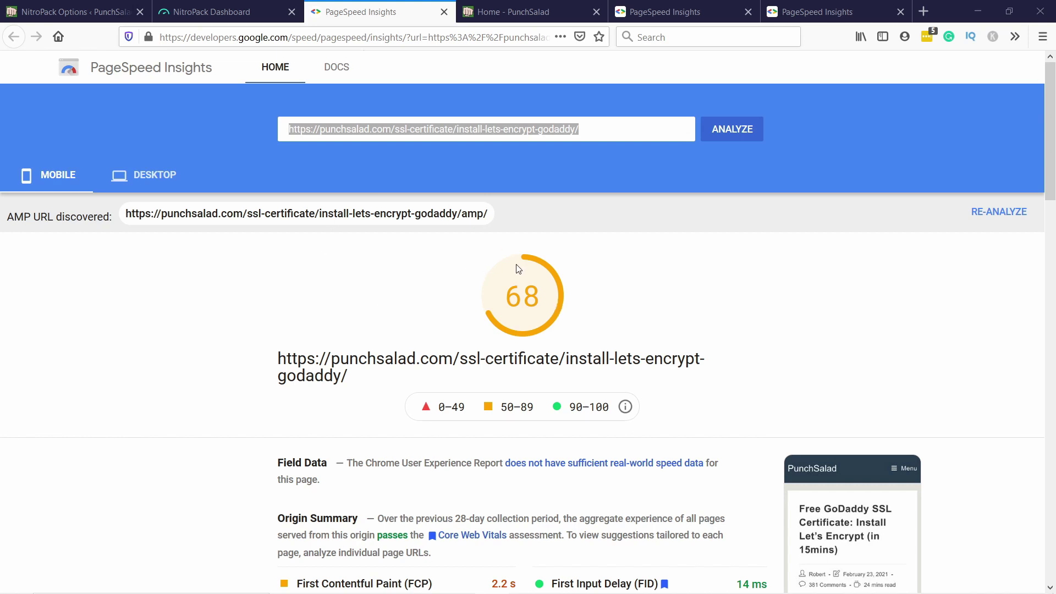
Show the desktop PageSpeed score of 79 for the install-lets-encrypt-godaddy page.
left_click(153, 176)
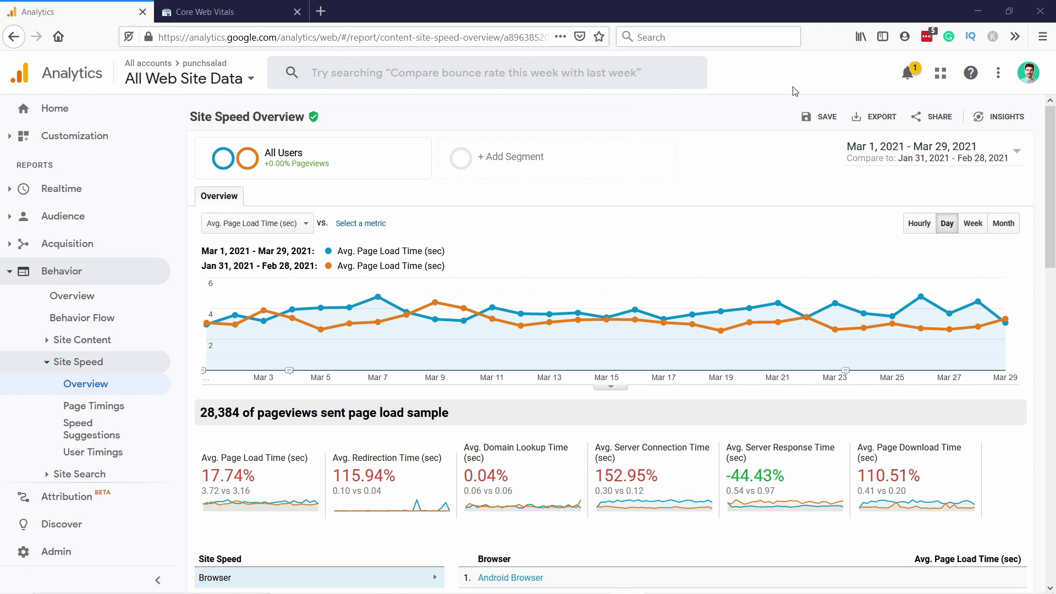
Compare March page load times against the previous period in Analytics' Site Speed Overview.
mouse_move(209, 324)
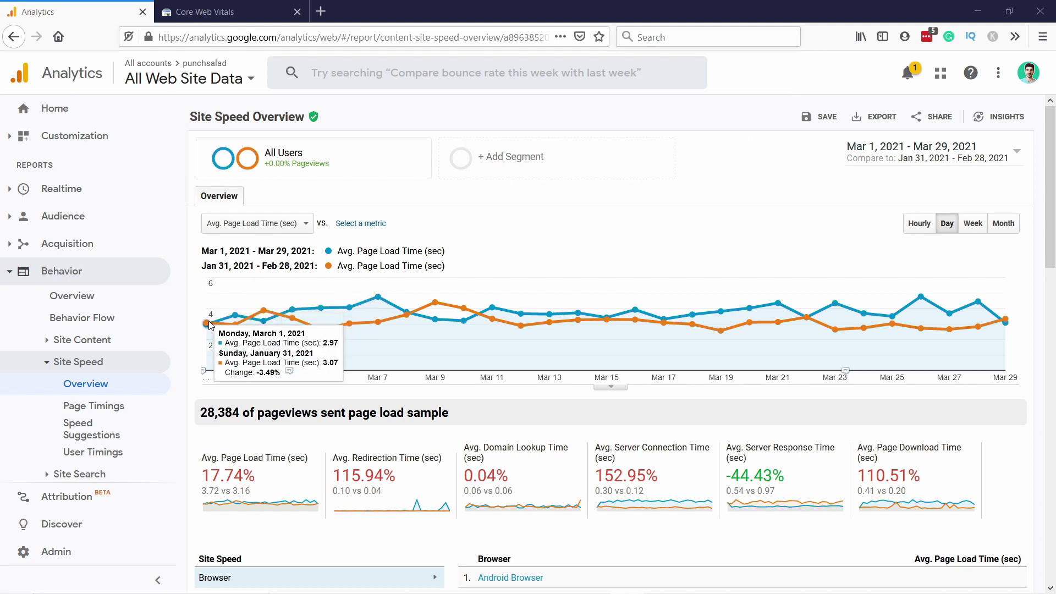
mouse_move(1006, 323)
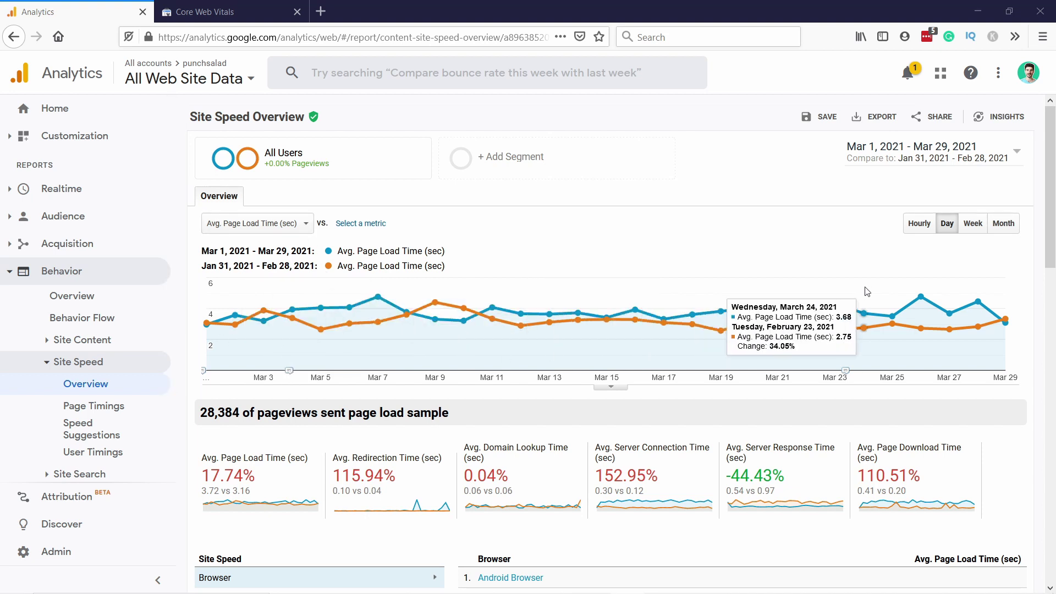
scroll(294, 259, "down", 2)
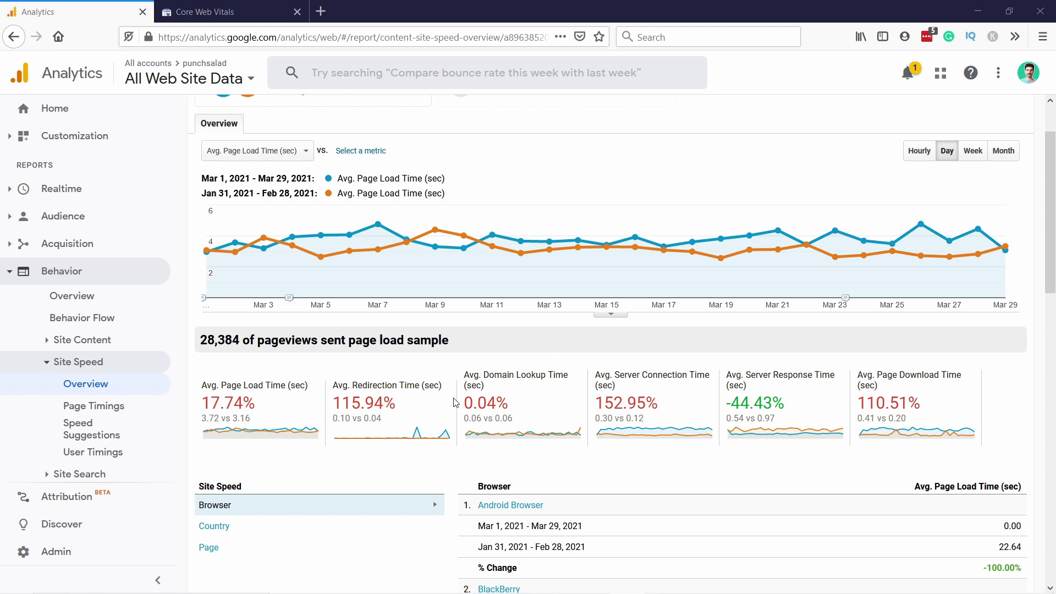
mouse_move(492, 376)
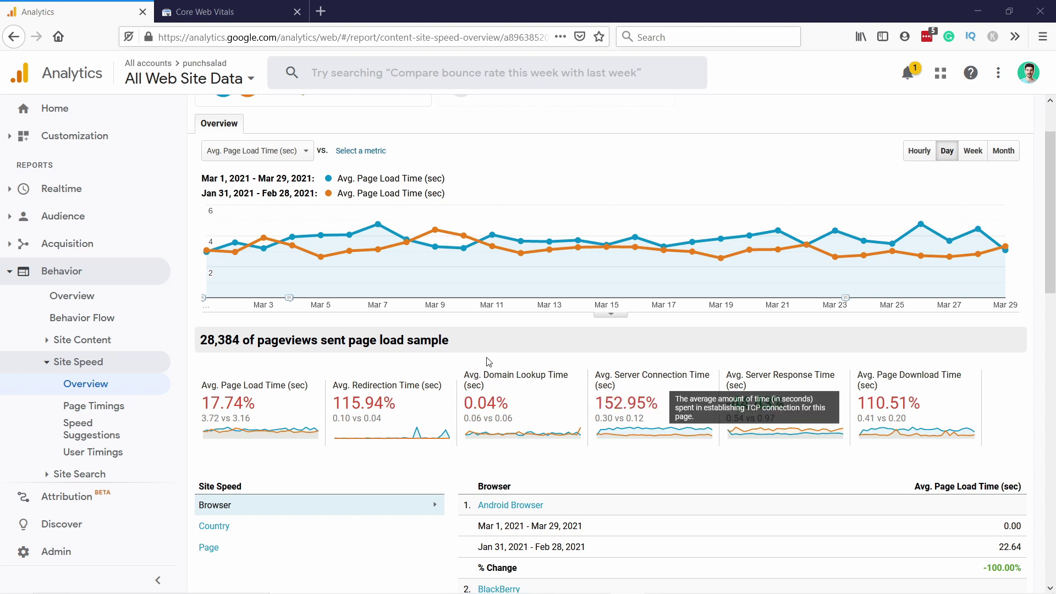
mouse_move(632, 378)
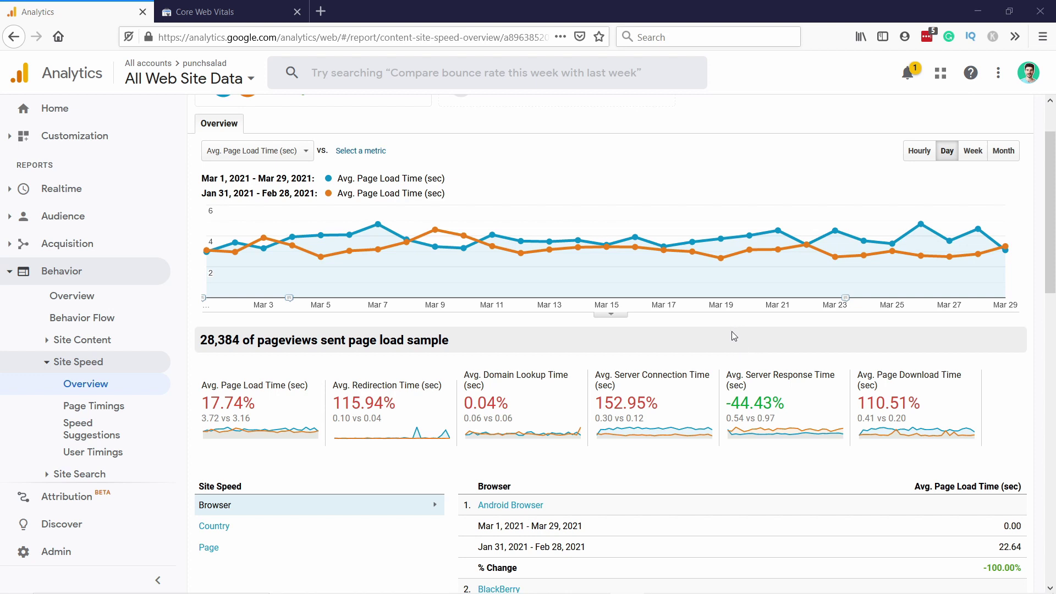
mouse_move(755, 389)
left_click(203, 15)
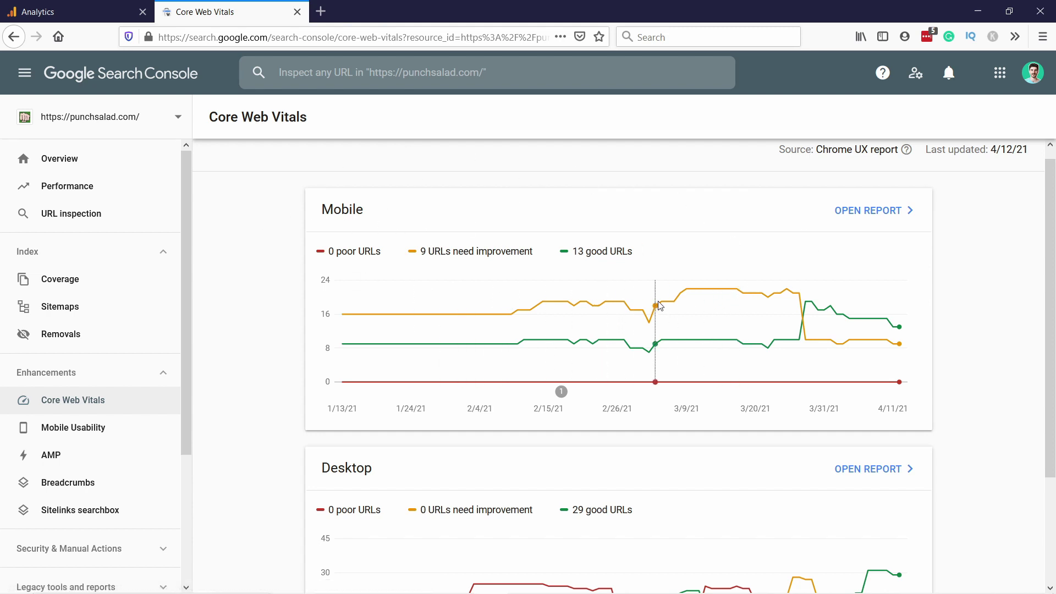
mouse_move(658, 307)
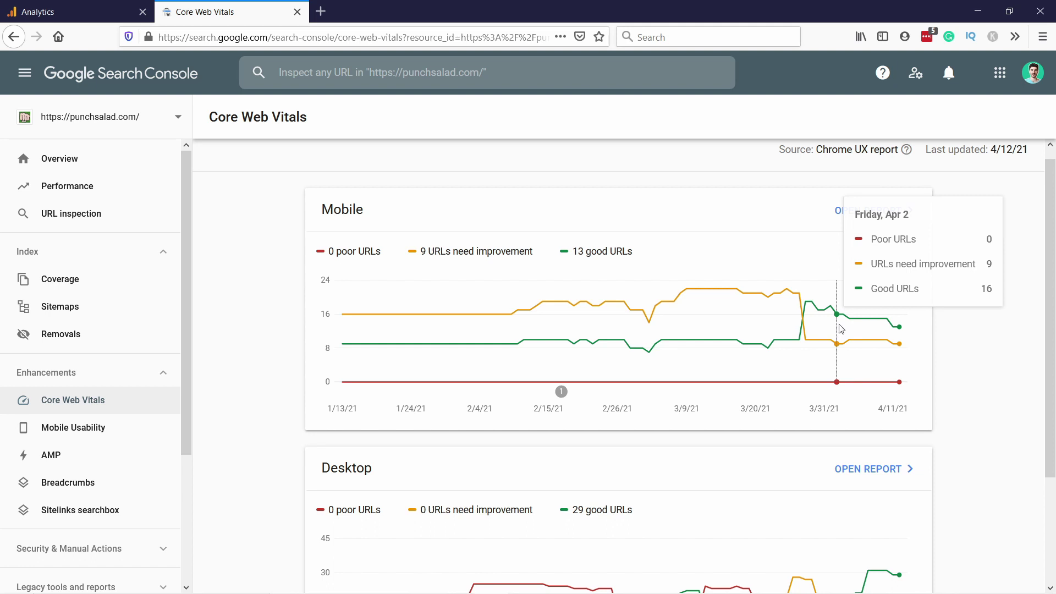
scroll(876, 375, "down", 3)
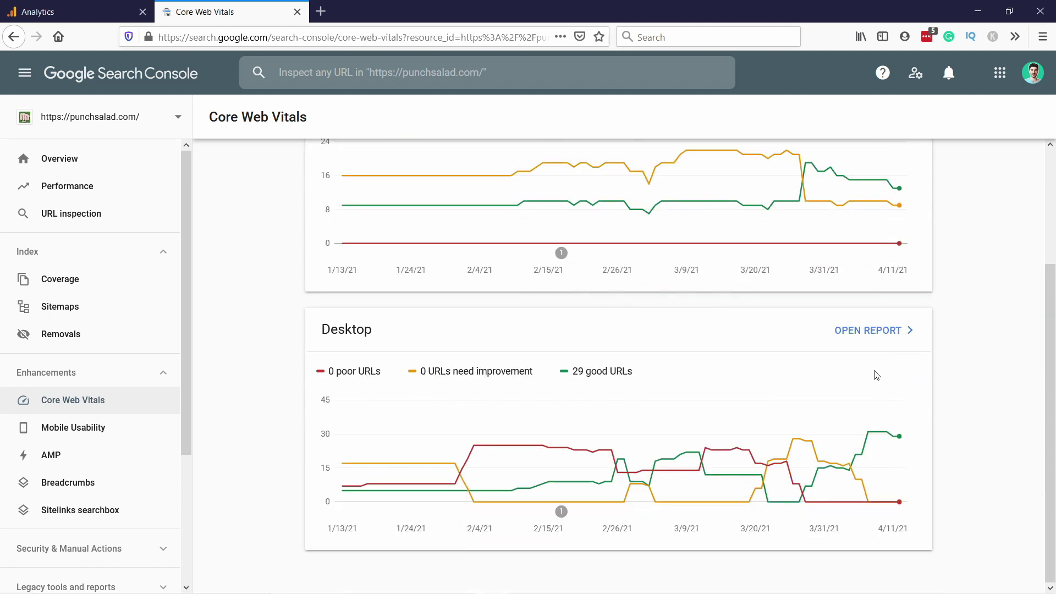